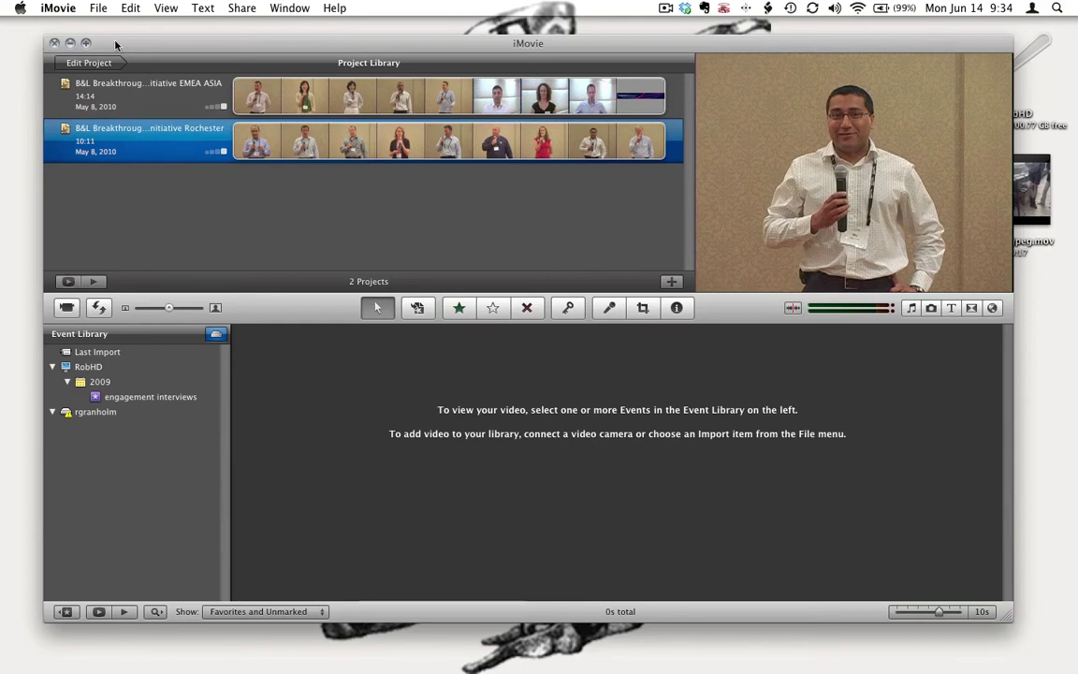
Import grill-mjpeg.mov as a movie into a new event called 'Demo Combine Clips'
{"action": "left_click", "coordinate": [98, 9]}
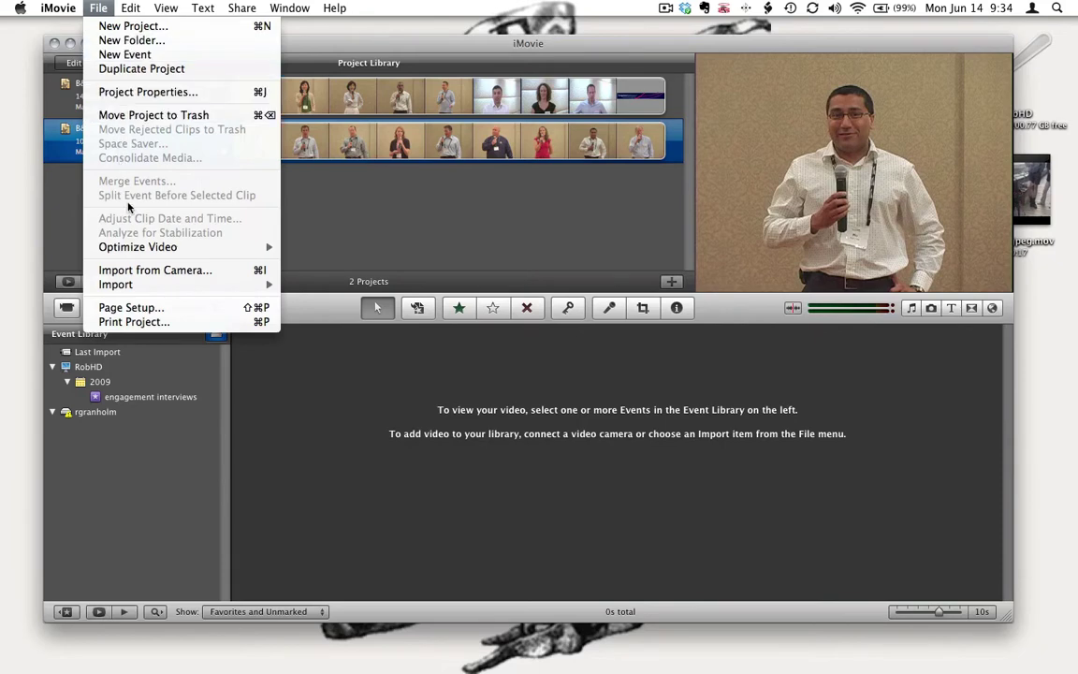
{"action": "mouse_move", "coordinate": [178, 289]}
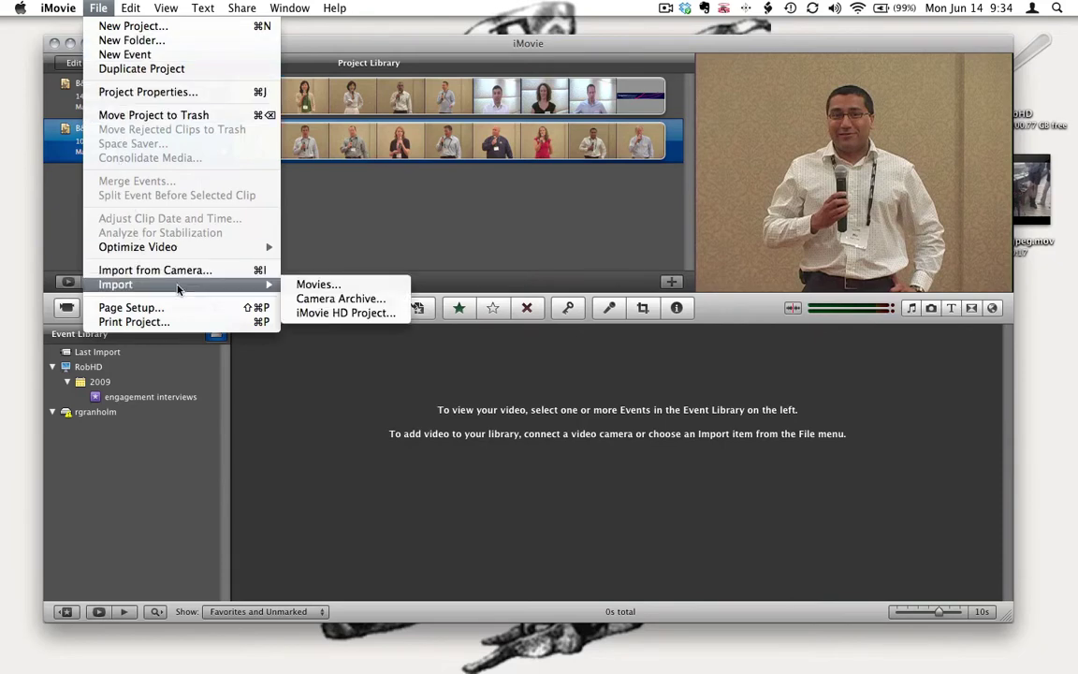
{"action": "left_click", "coordinate": [312, 285]}
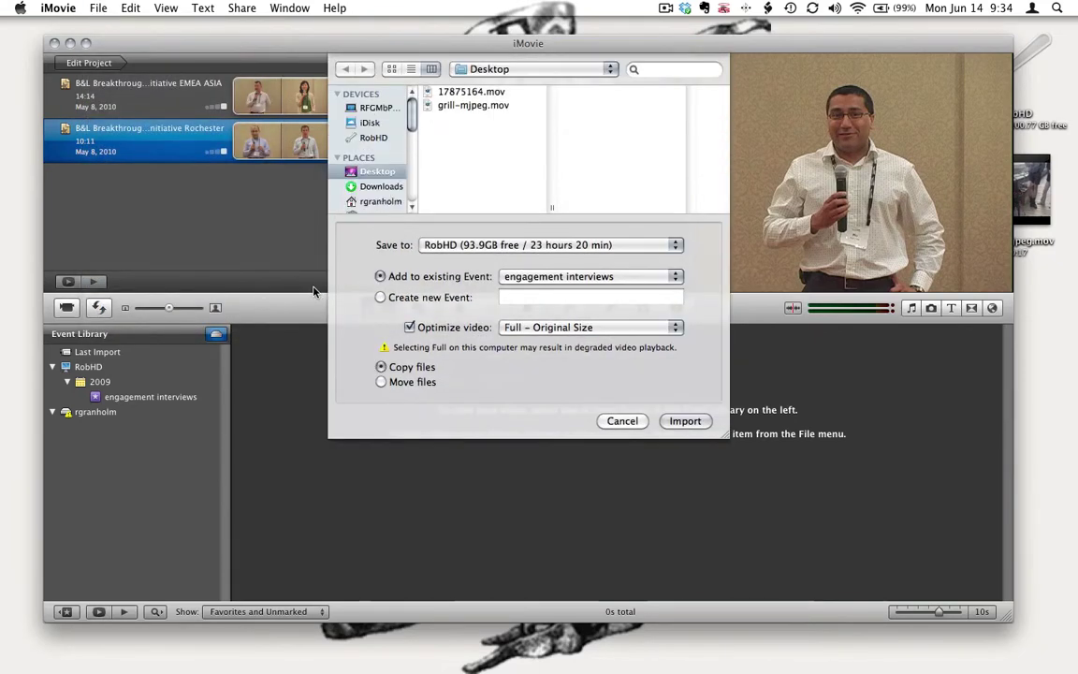
{"action": "left_click", "coordinate": [381, 298]}
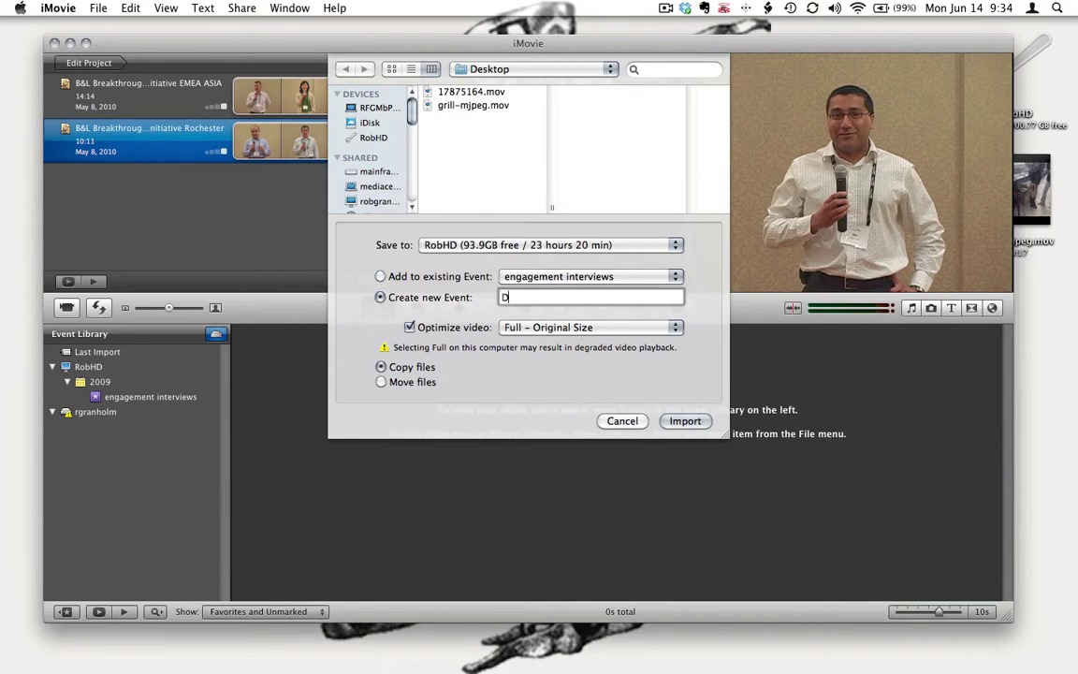
{"action": "type", "text": "Demo Combine Clips"}
{"action": "left_click", "coordinate": [482, 109]}
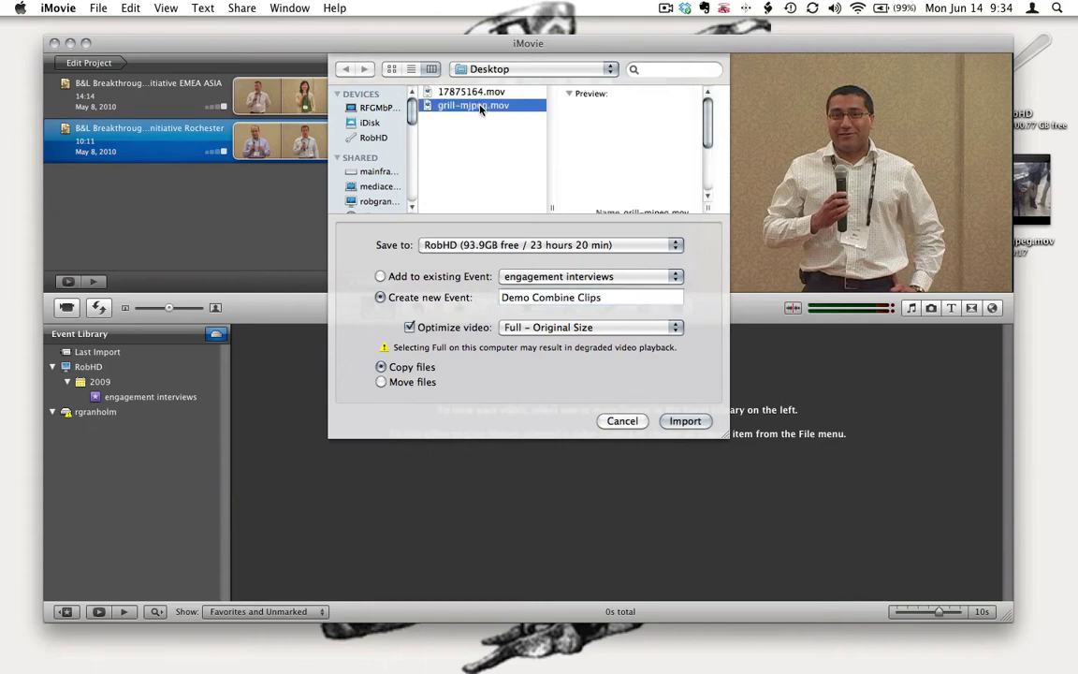
{"action": "left_click", "coordinate": [701, 424]}
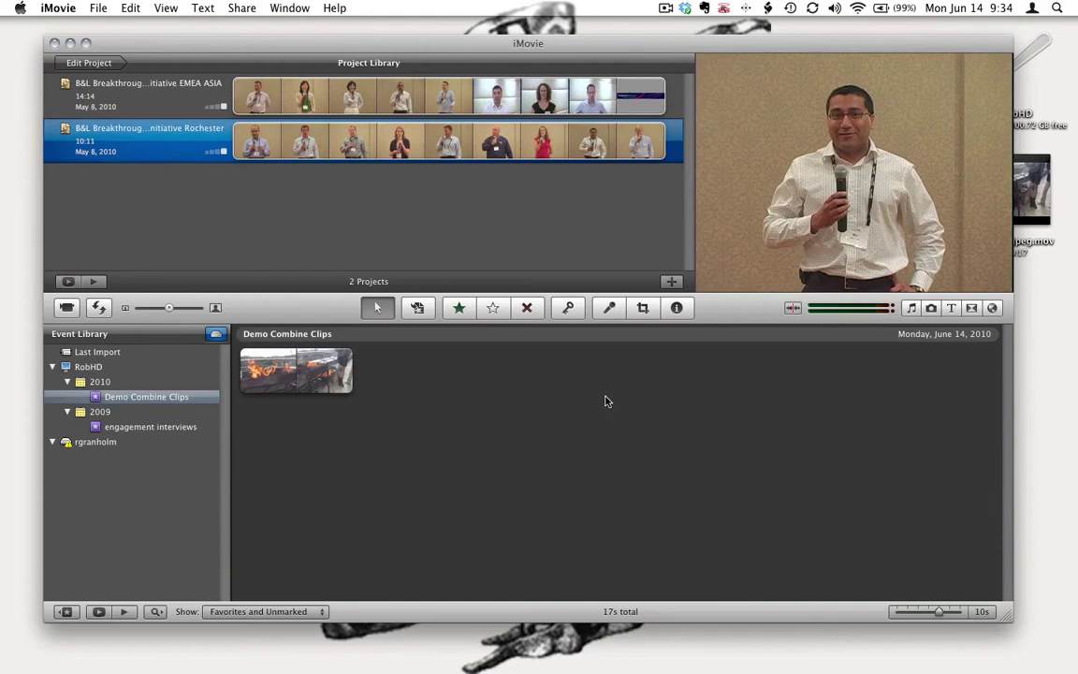
Import 17875164.mov into the existing Demo Combine Clips event
{"action": "left_click", "coordinate": [132, 400]}
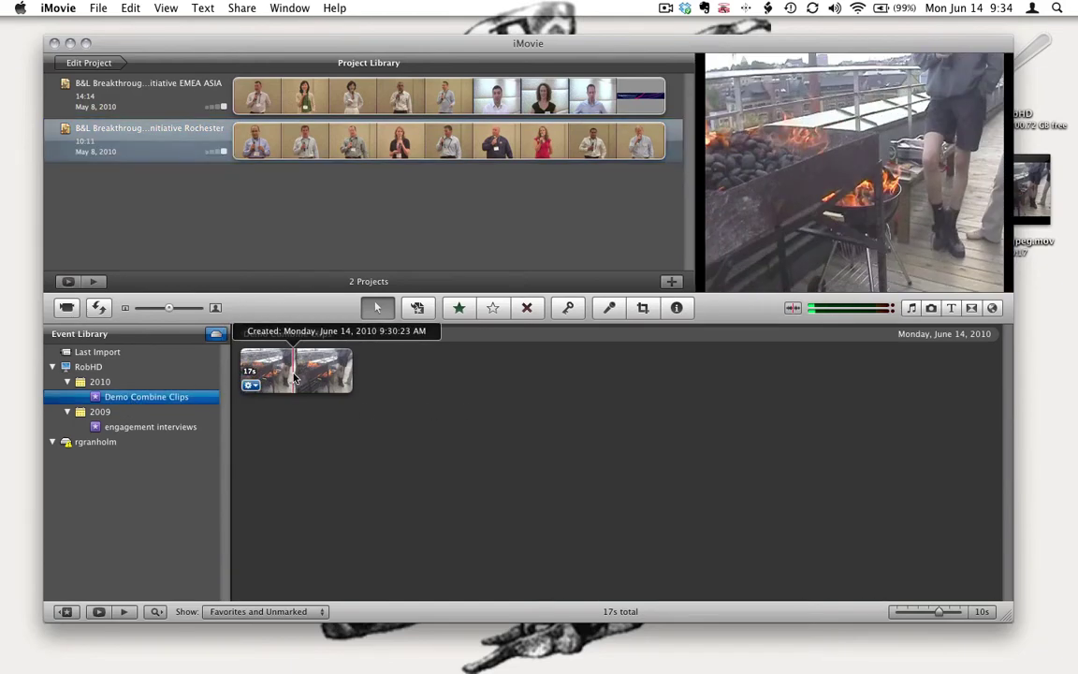
{"action": "left_click", "coordinate": [90, 9]}
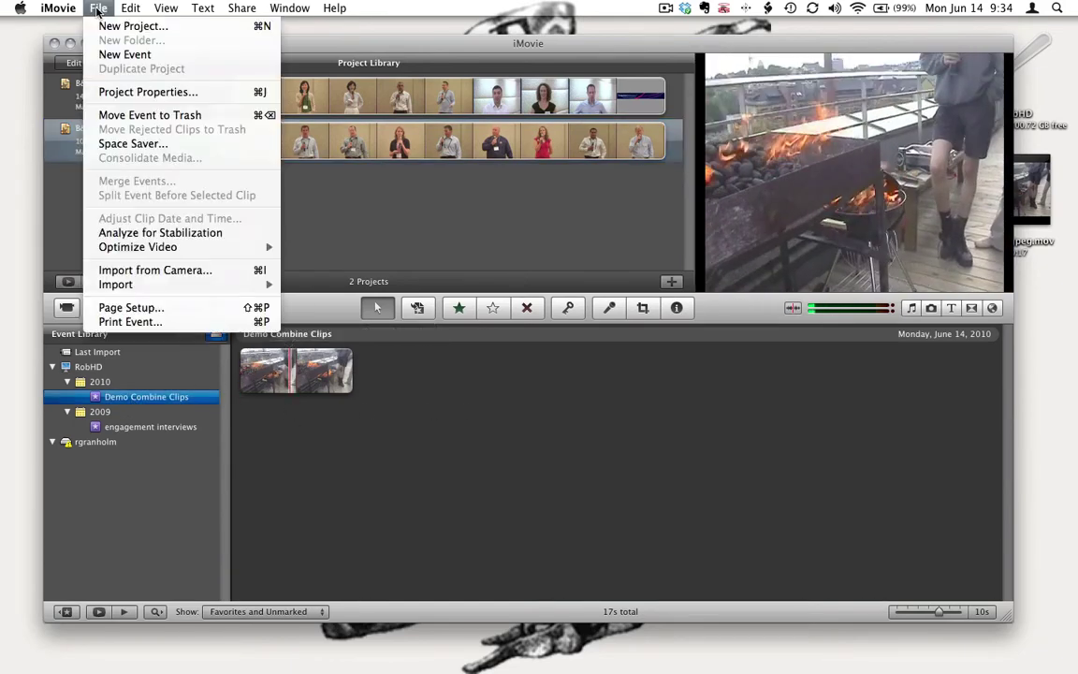
{"action": "mouse_move", "coordinate": [239, 284]}
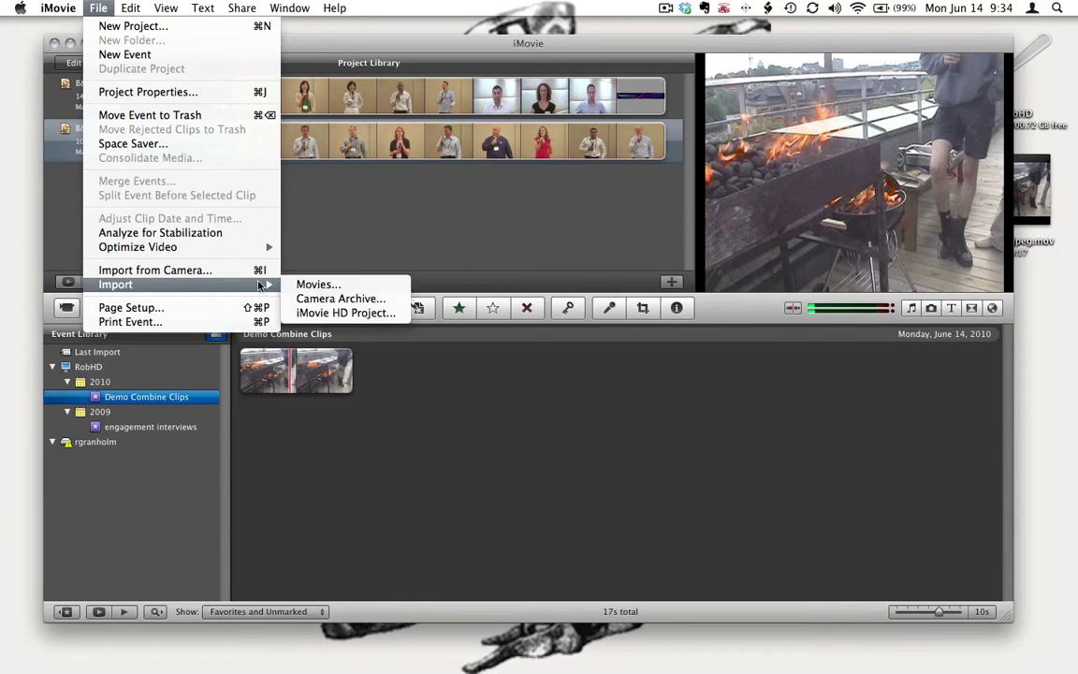
{"action": "left_click", "coordinate": [299, 285]}
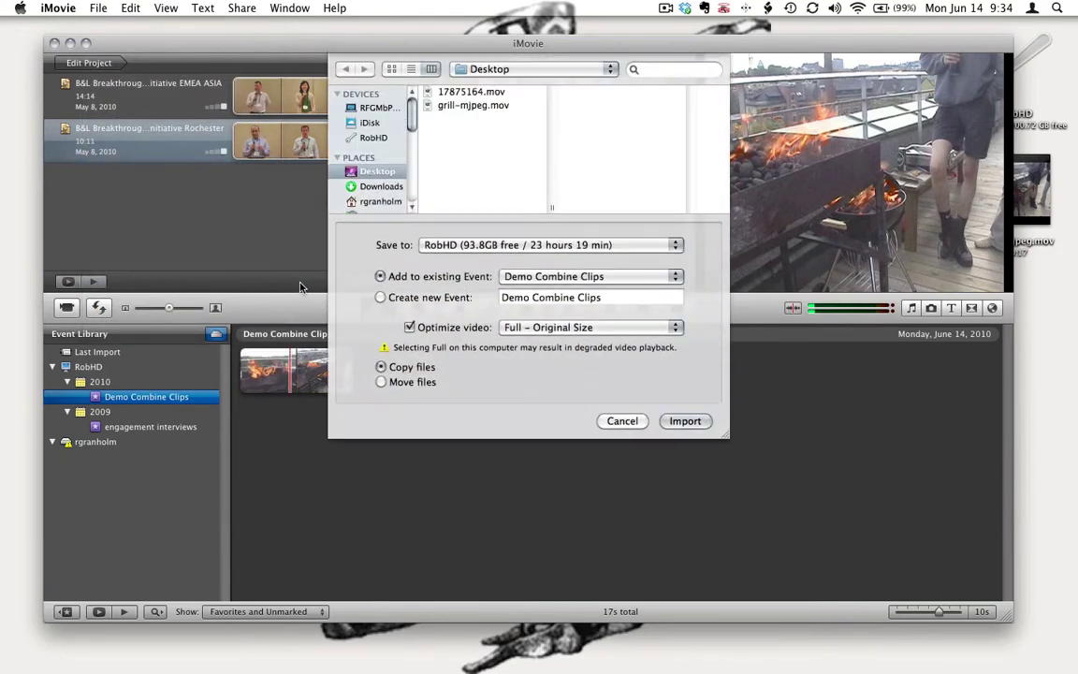
{"action": "left_click", "coordinate": [458, 93]}
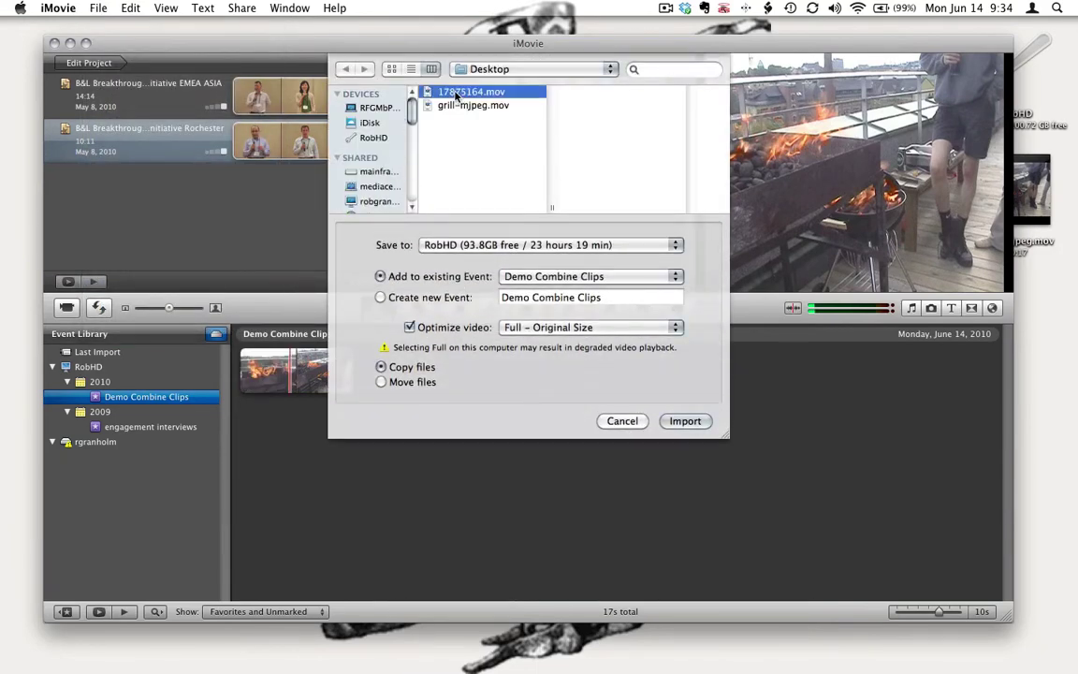
{"action": "left_click", "coordinate": [526, 280]}
{"action": "left_click", "coordinate": [524, 279]}
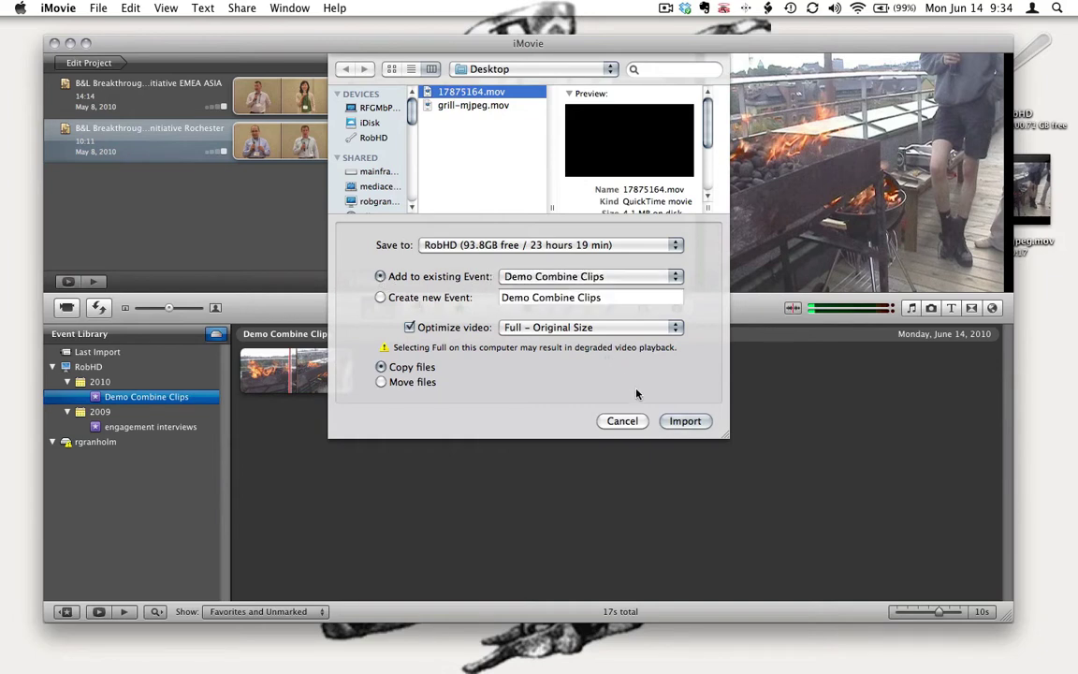
{"action": "left_click", "coordinate": [682, 421]}
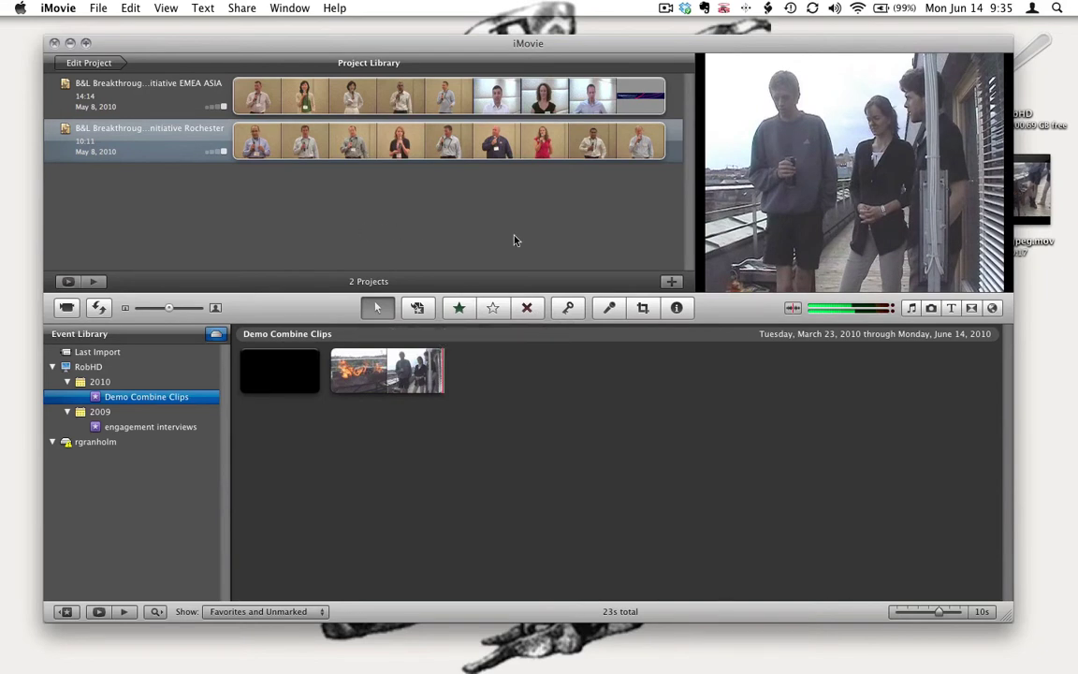
Create a widescreen, no-theme project named 'Demo Combine Clip Project'
{"action": "left_click", "coordinate": [98, 9]}
{"action": "left_click", "coordinate": [113, 32]}
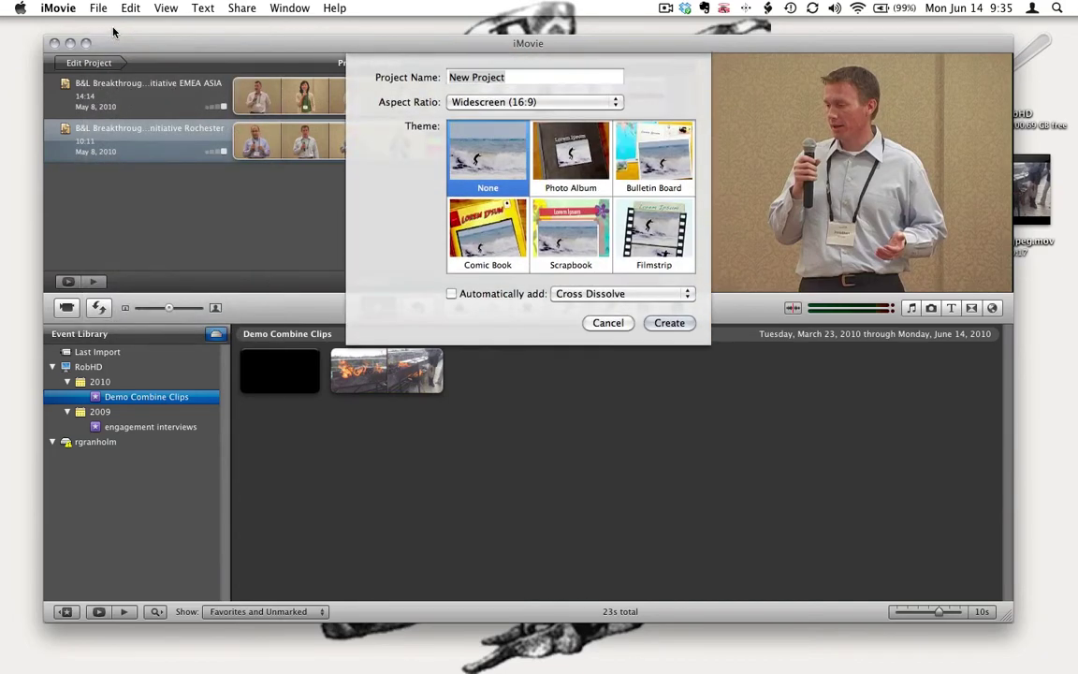
{"action": "type", "text": "Demo Combine Clip"}
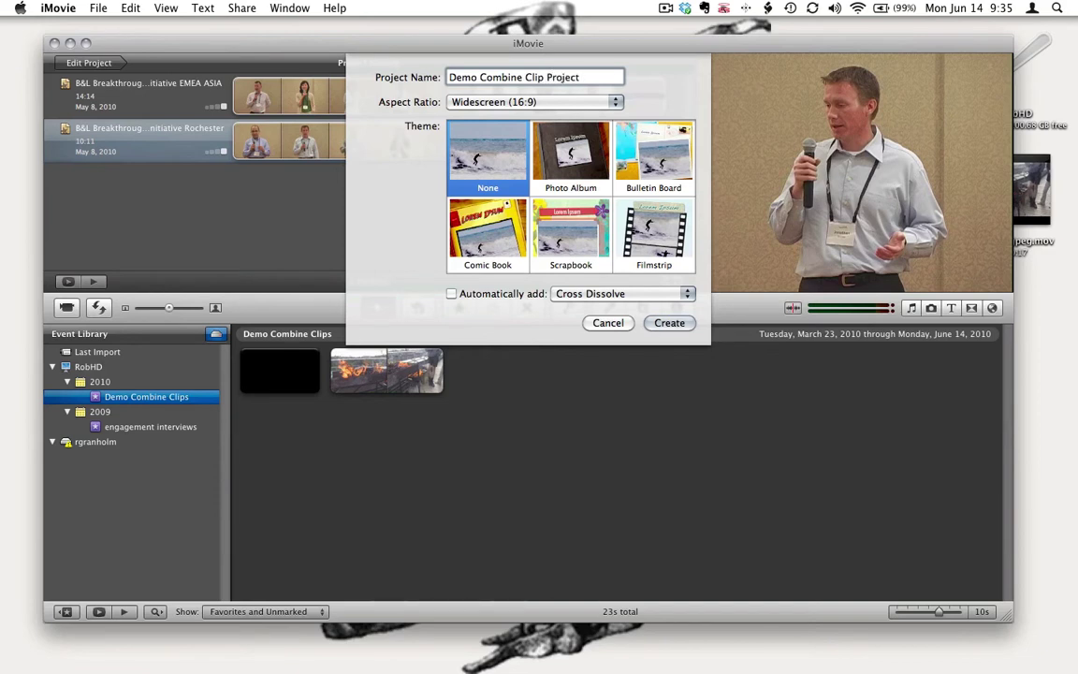
{"action": "type", "text": " Project"}
{"action": "left_click", "coordinate": [669, 322]}
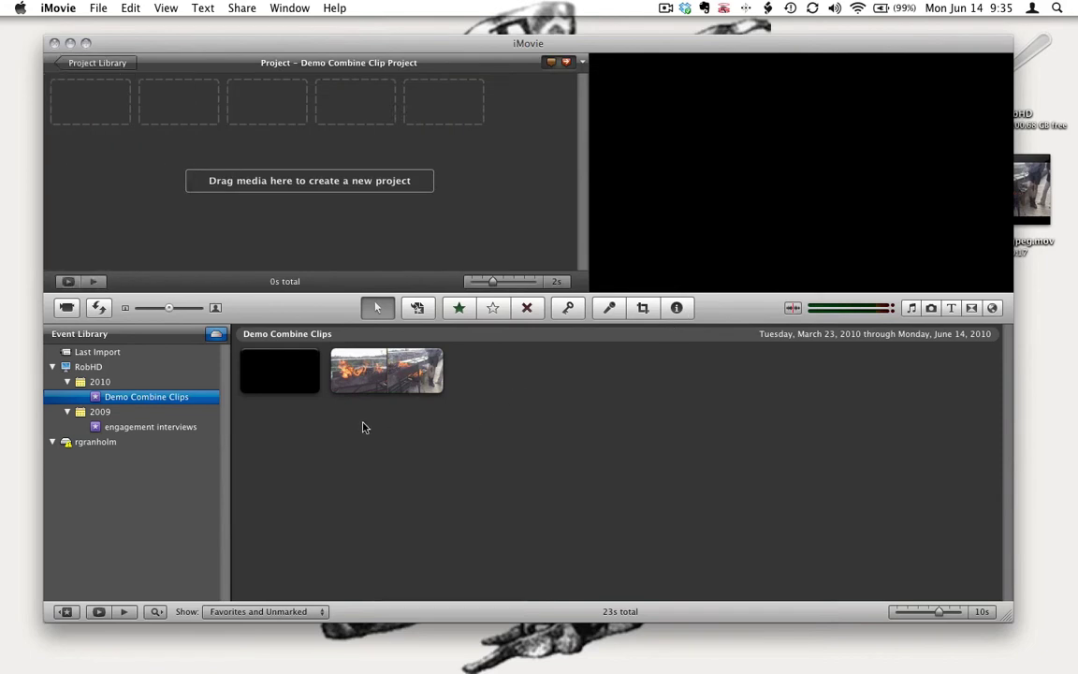
Add the whole IT Arsenal title clip to the project
{"action": "left_click", "coordinate": [267, 374]}
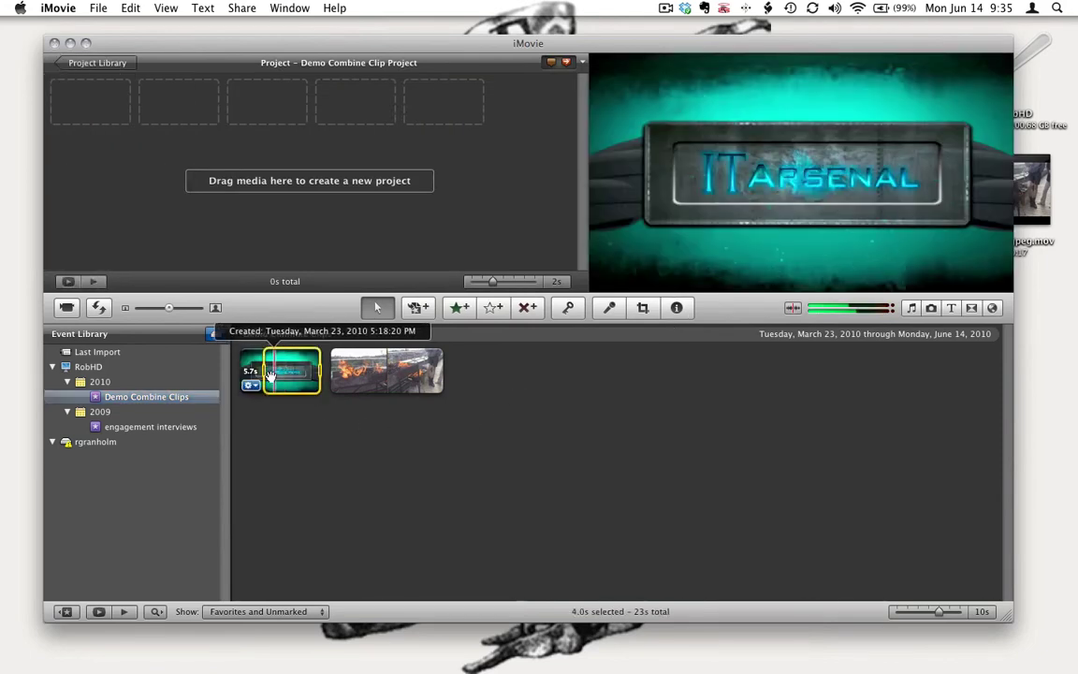
{"action": "left_click", "coordinate": [268, 373], "text": "alt"}
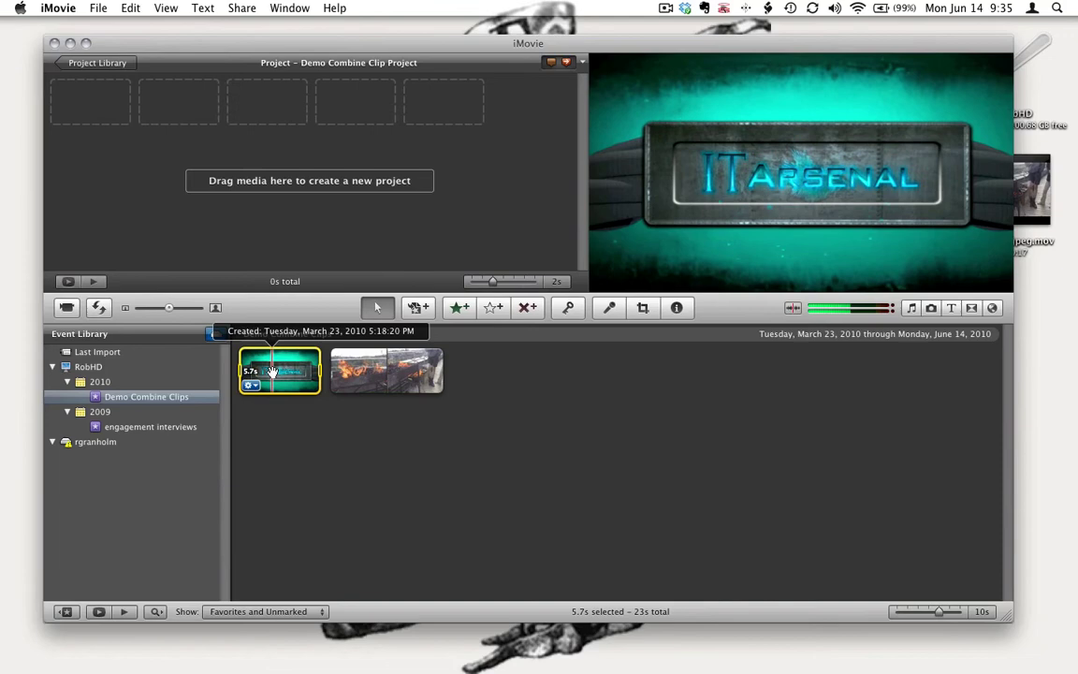
{"action": "left_click_drag", "start_coordinate": [272, 371], "coordinate": [131, 116]}
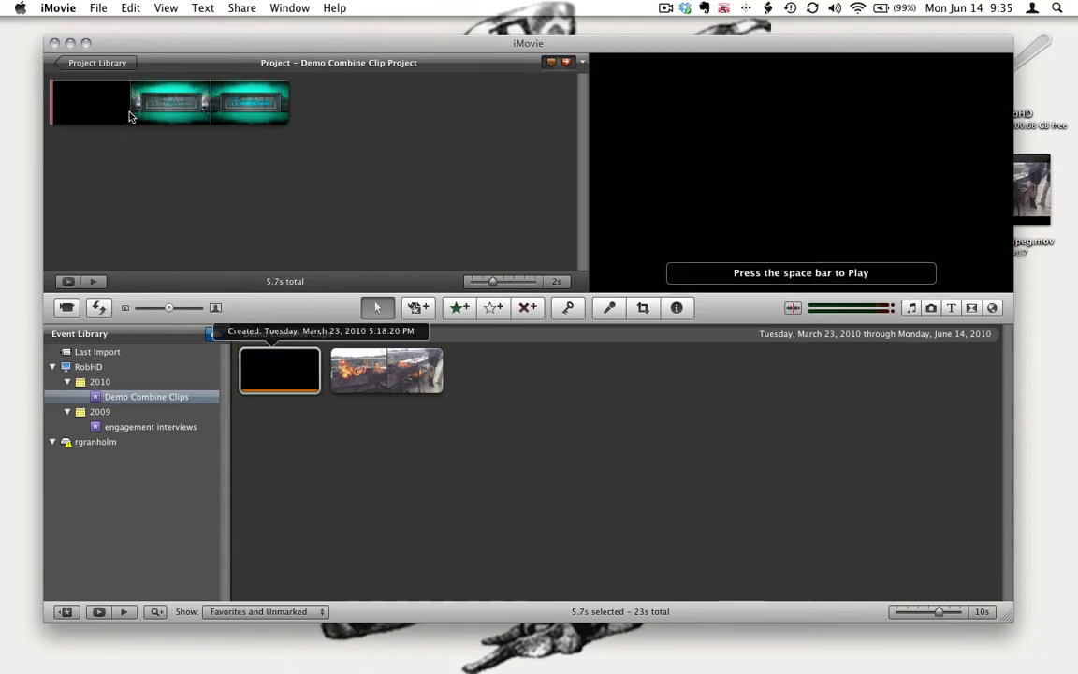
Add the entire fire clip after the title clip, then open the title clip's settings
{"action": "left_click", "coordinate": [452, 369]}
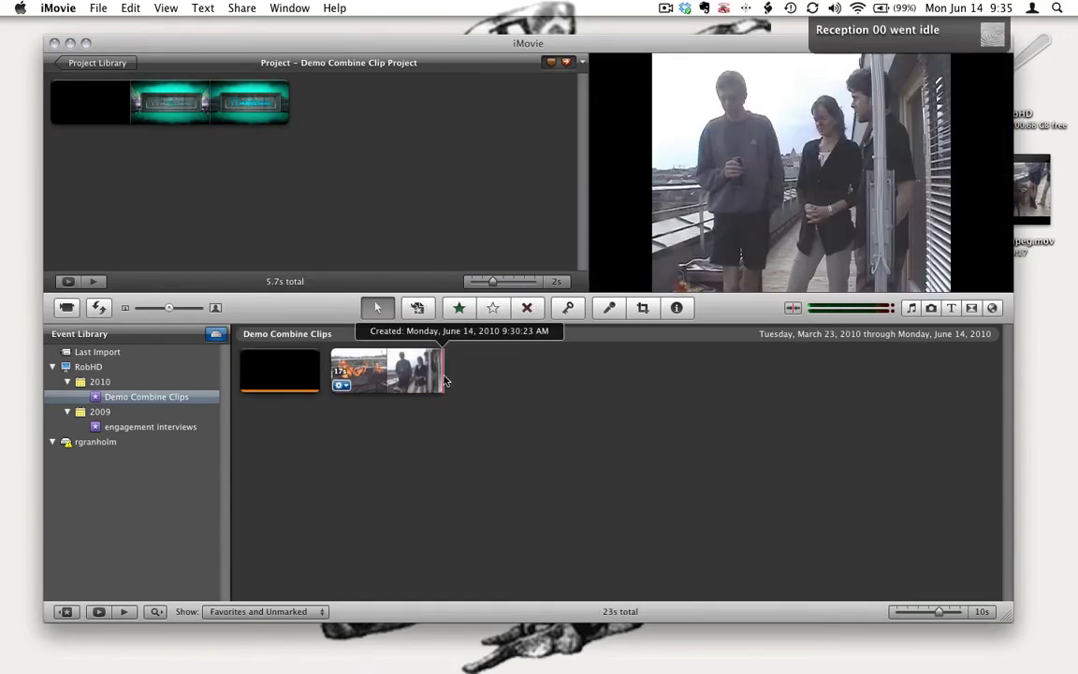
{"action": "left_click_drag", "start_coordinate": [443, 379], "coordinate": [334, 370]}
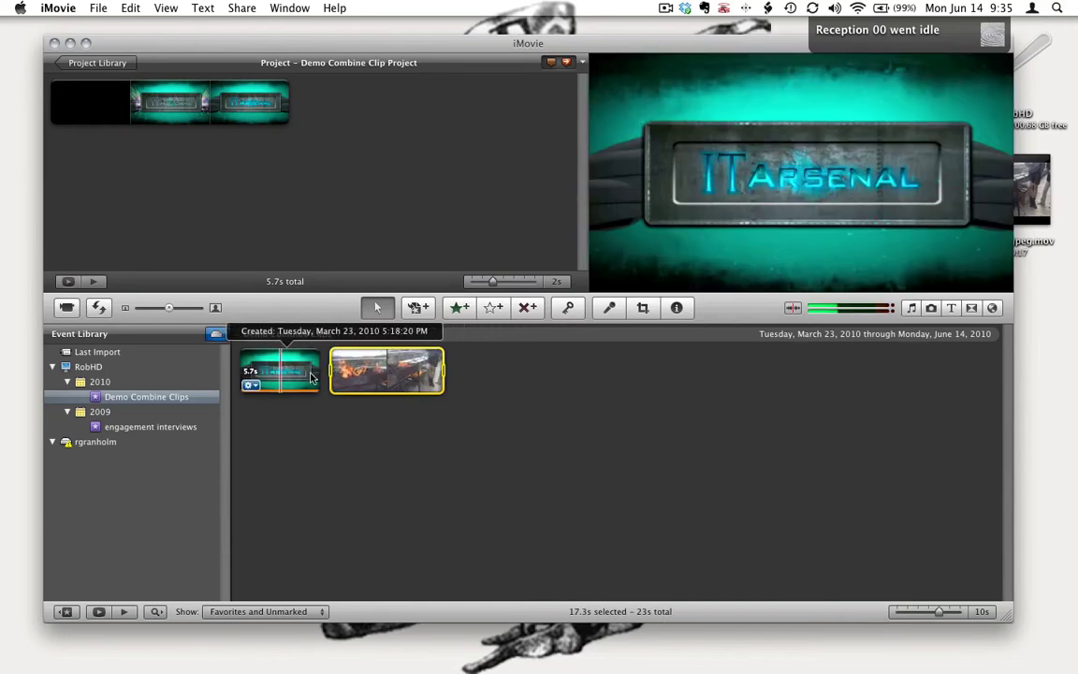
{"action": "left_click_drag", "start_coordinate": [344, 371], "coordinate": [405, 163]}
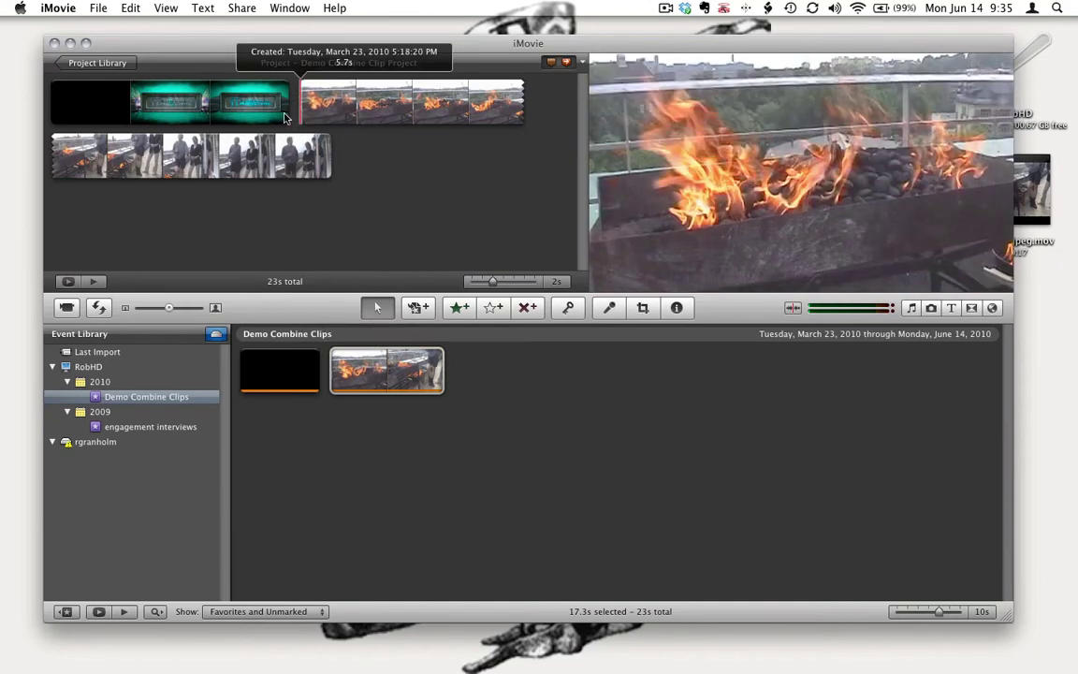
{"action": "double_click", "coordinate": [237, 117]}
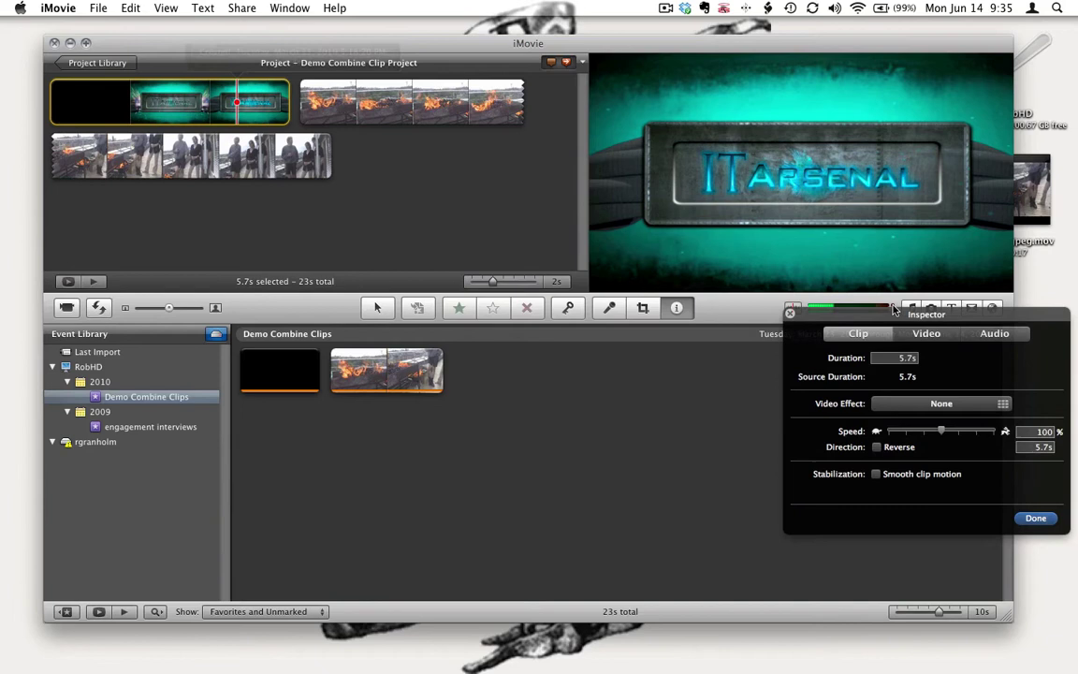
Turn the IT Arsenal title clip's volume down to 40%
{"action": "left_click_drag", "start_coordinate": [885, 315], "coordinate": [578, 210]}
{"action": "left_click", "coordinate": [688, 228]}
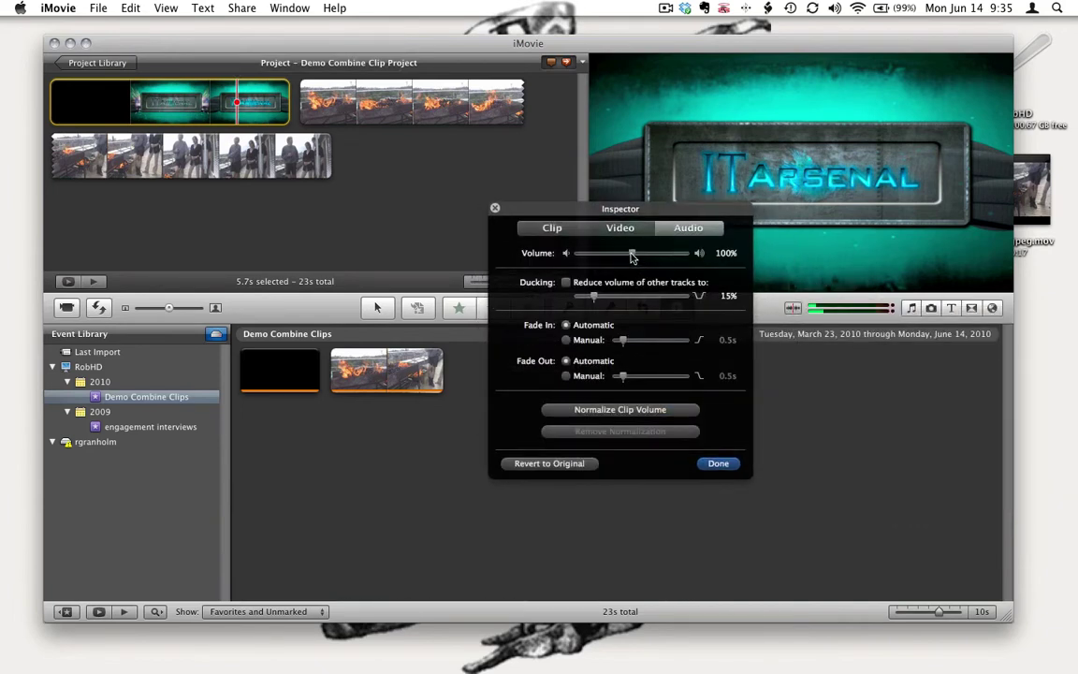
{"action": "mouse_move", "coordinate": [633, 253]}
{"action": "left_mouse_down"}
{"action": "mouse_move", "coordinate": [607, 258]}
{"action": "mouse_move", "coordinate": [616, 258]}
{"action": "left_mouse_up"}
{"action": "left_click", "coordinate": [718, 464]}
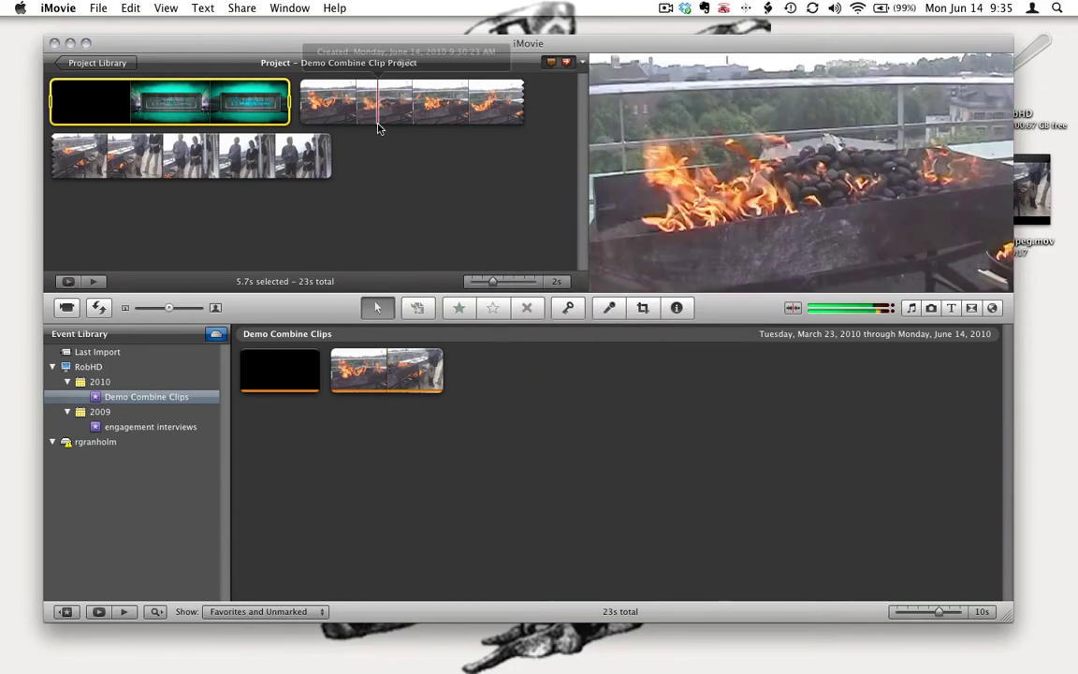
Raise the fire clip's volume to 142% and preview the project
{"action": "left_click", "coordinate": [380, 124]}
{"action": "double_click", "coordinate": [380, 122]}
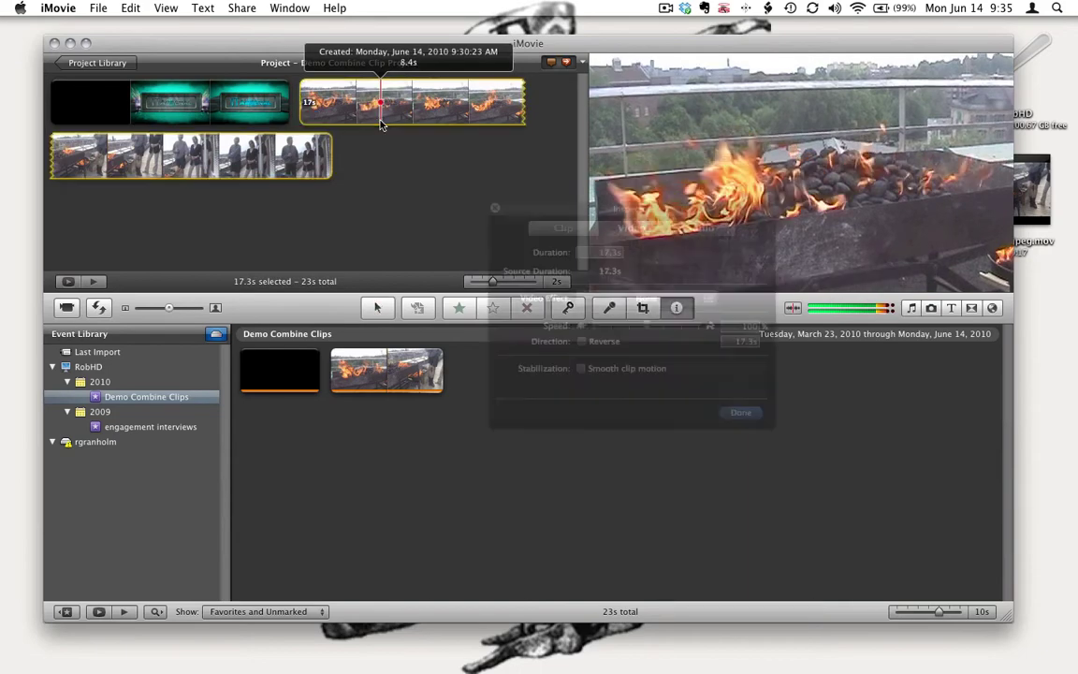
{"action": "left_click", "coordinate": [632, 228]}
{"action": "left_click", "coordinate": [697, 231]}
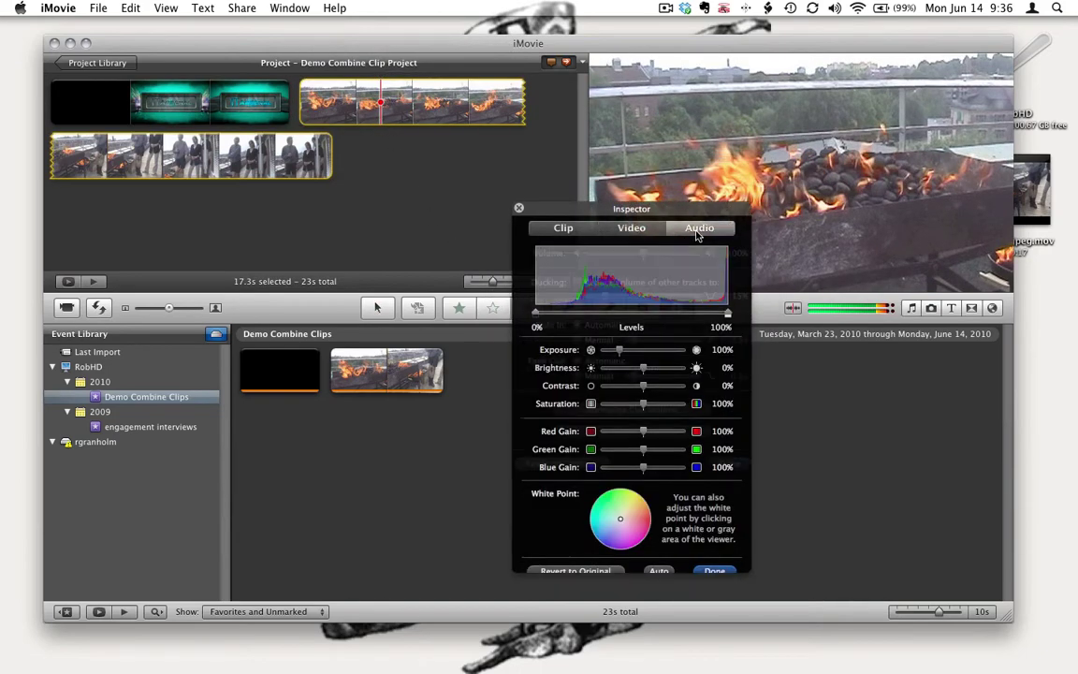
{"action": "left_click_drag", "start_coordinate": [643, 254], "coordinate": [667, 257]}
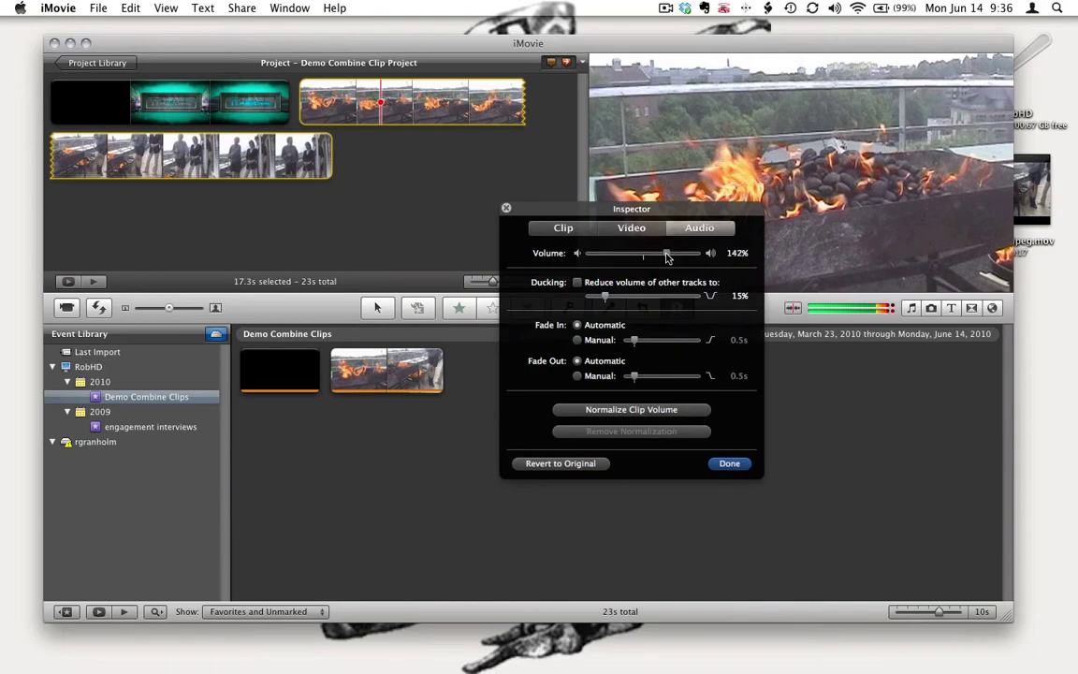
{"action": "left_click", "coordinate": [721, 467]}
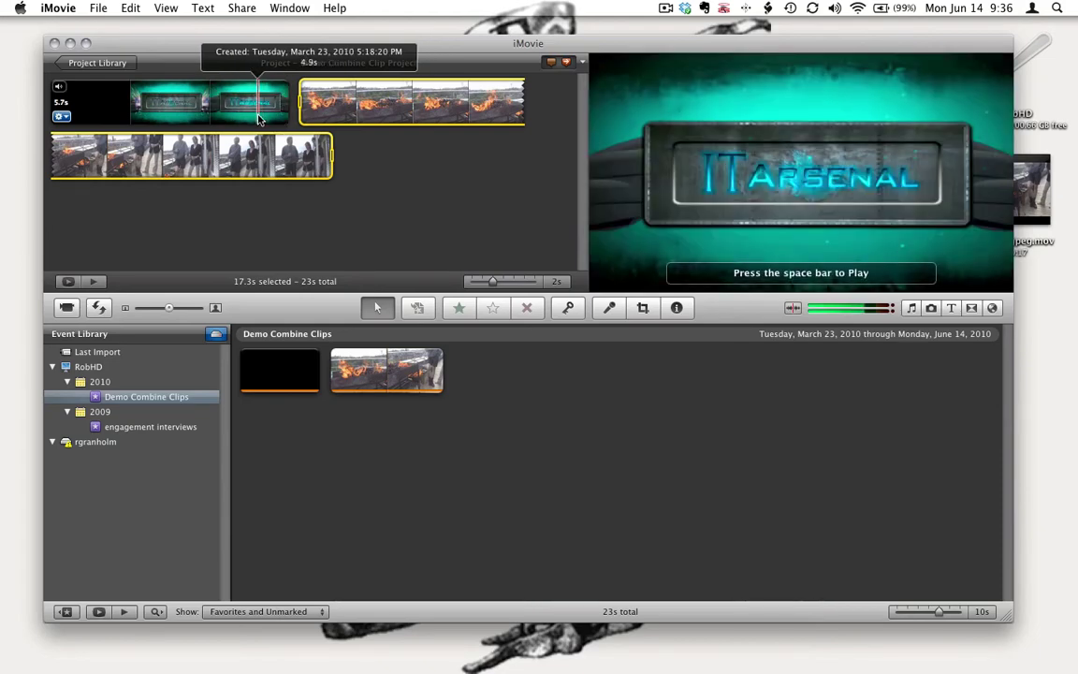
{"action": "key", "text": "space"}
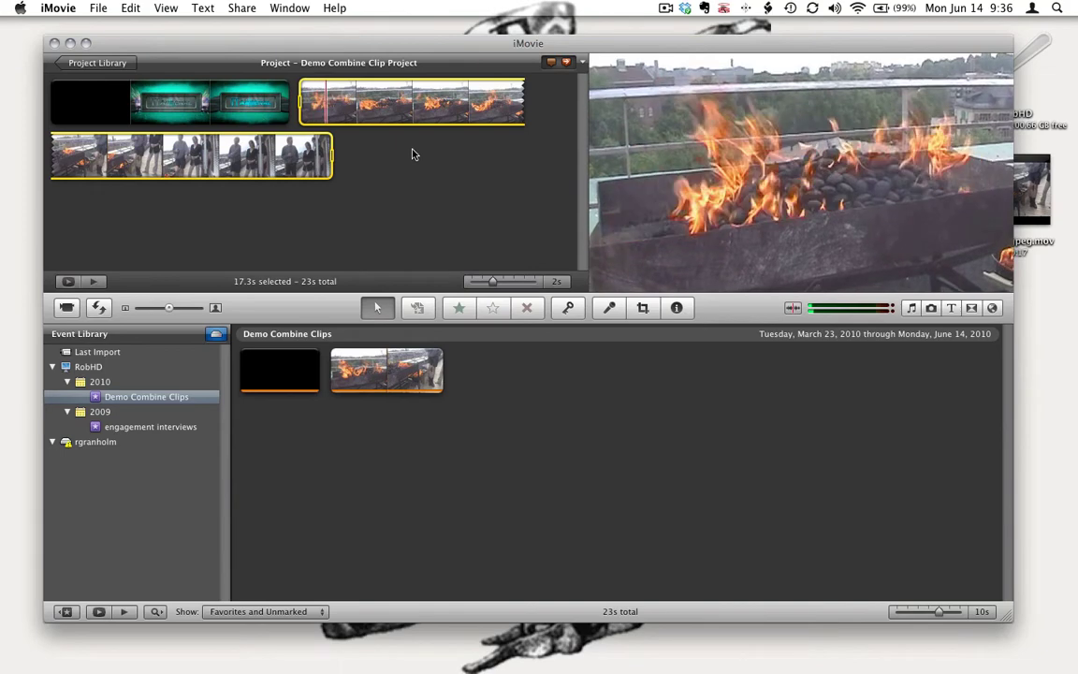
Insert a Ripple transition between the IT Arsenal title clip and the fire clip
{"action": "left_click", "coordinate": [951, 309]}
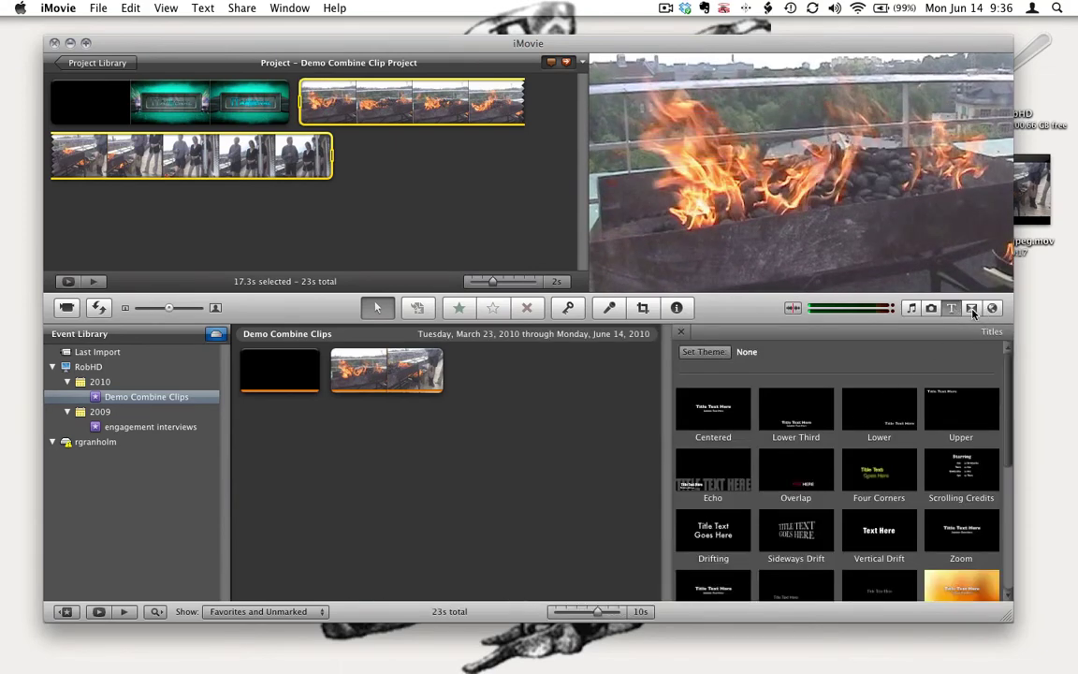
{"action": "left_click", "coordinate": [972, 309]}
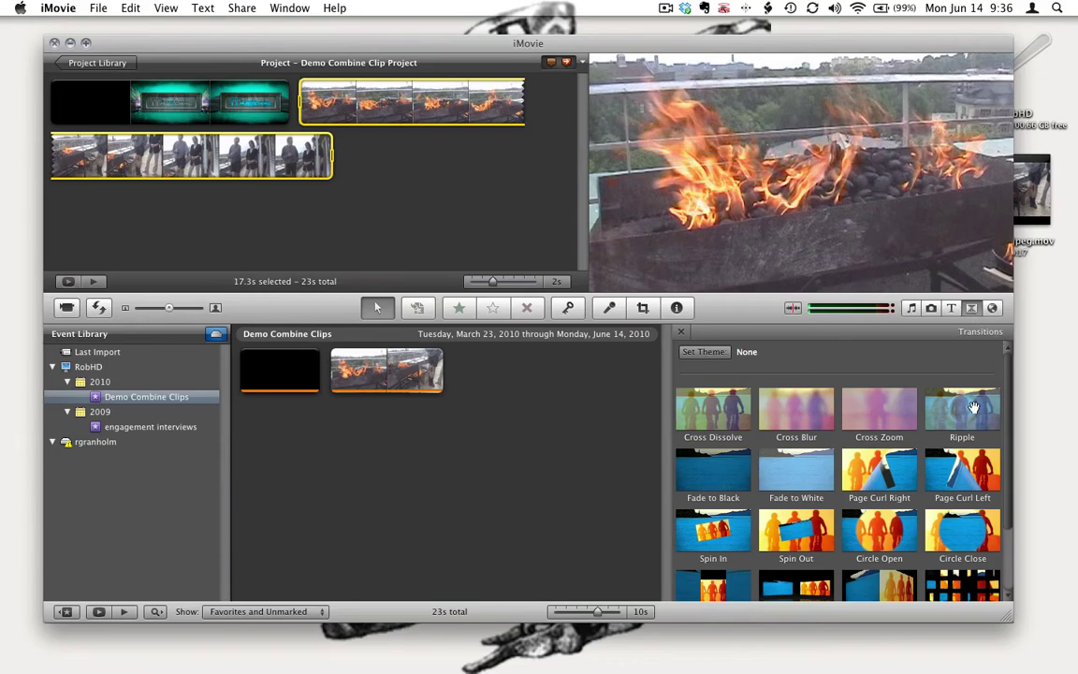
{"action": "left_click_drag", "start_coordinate": [973, 407], "coordinate": [293, 110]}
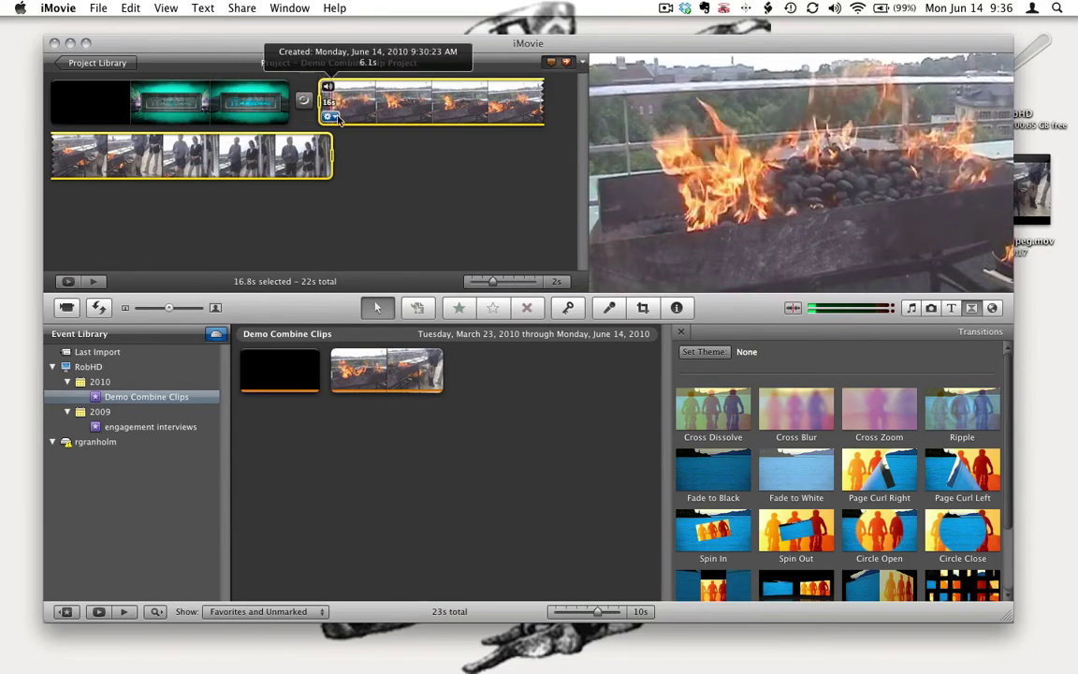
{"action": "left_click", "coordinate": [365, 149]}
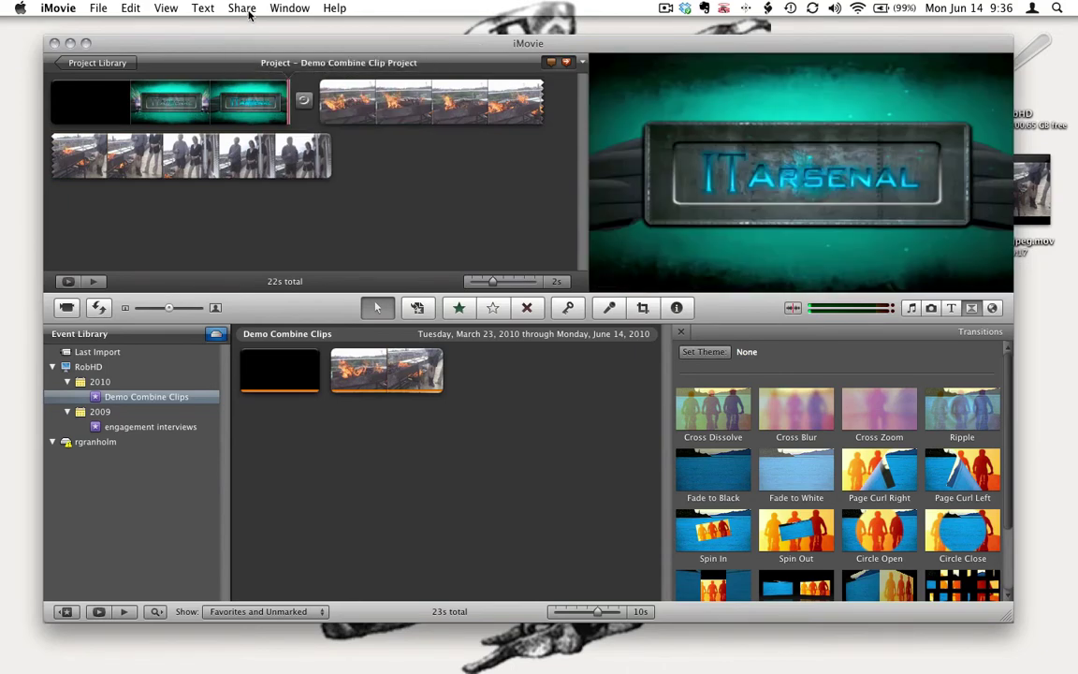
Export the movie at Large 960x540 size to the Desktop
{"action": "left_click", "coordinate": [246, 9]}
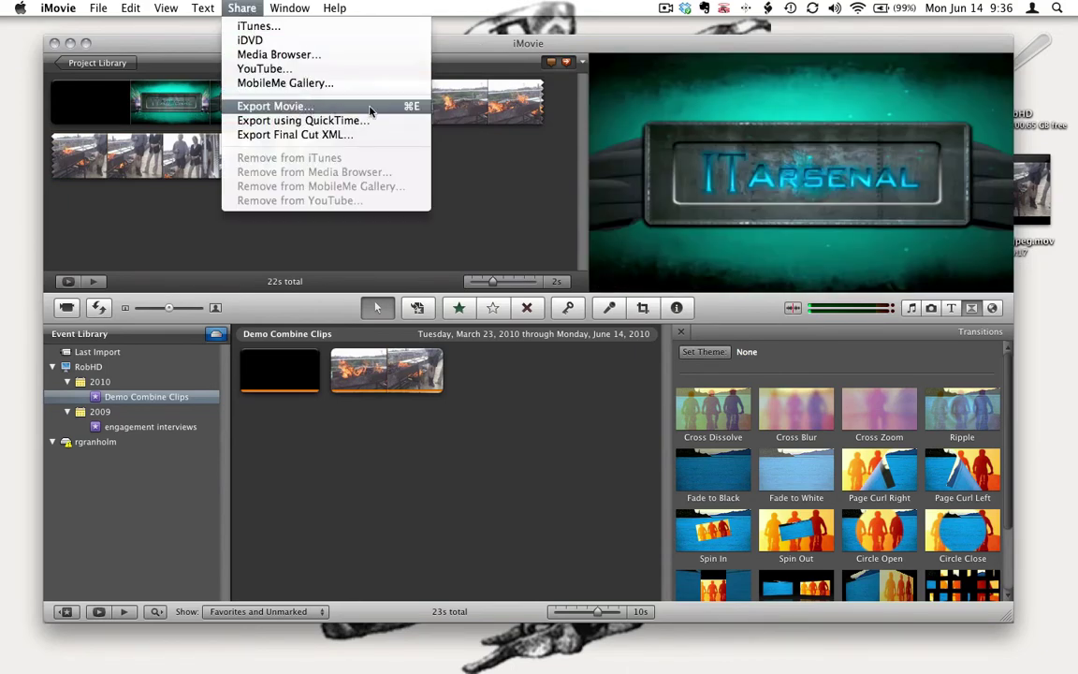
{"action": "key", "text": "Escape"}
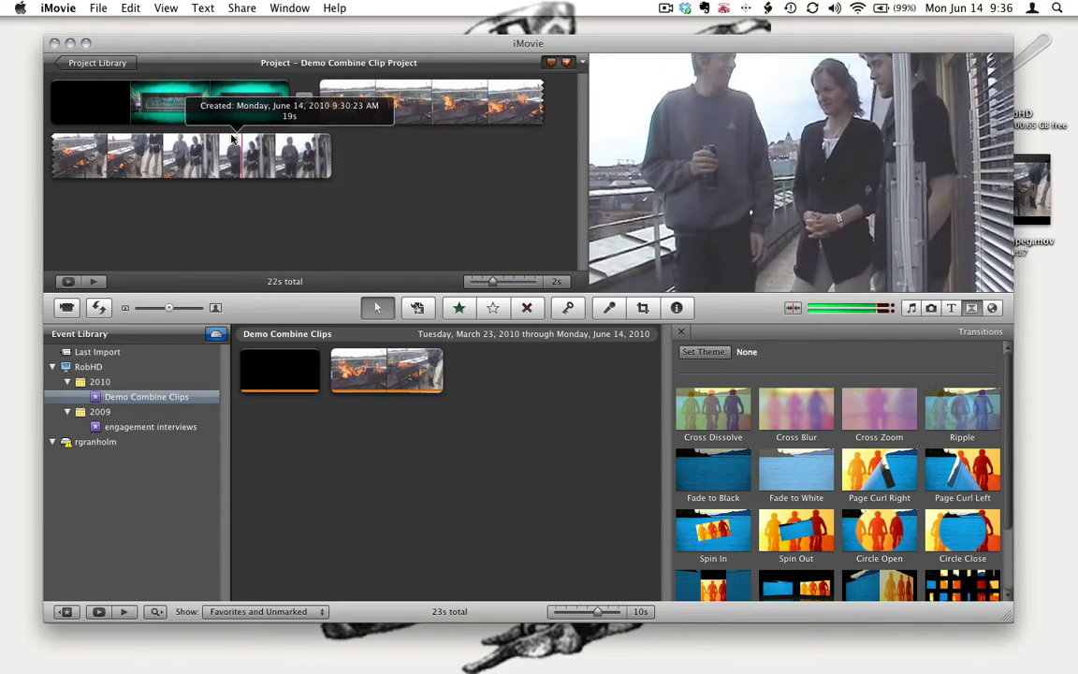
{"action": "left_click", "coordinate": [243, 9]}
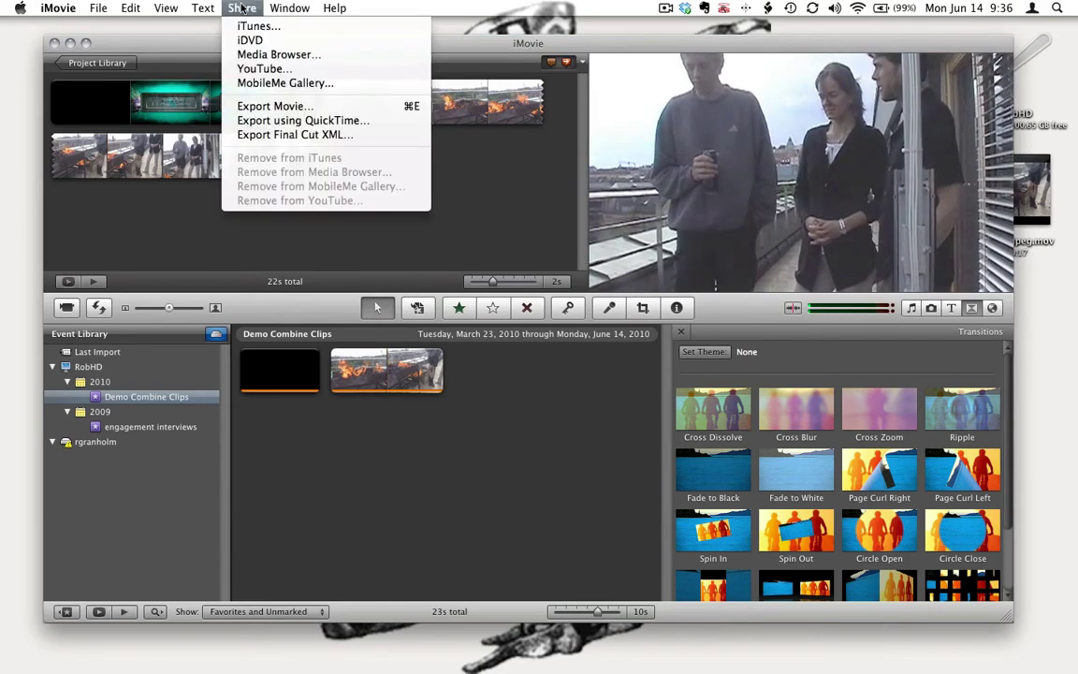
{"action": "left_click", "coordinate": [248, 106]}
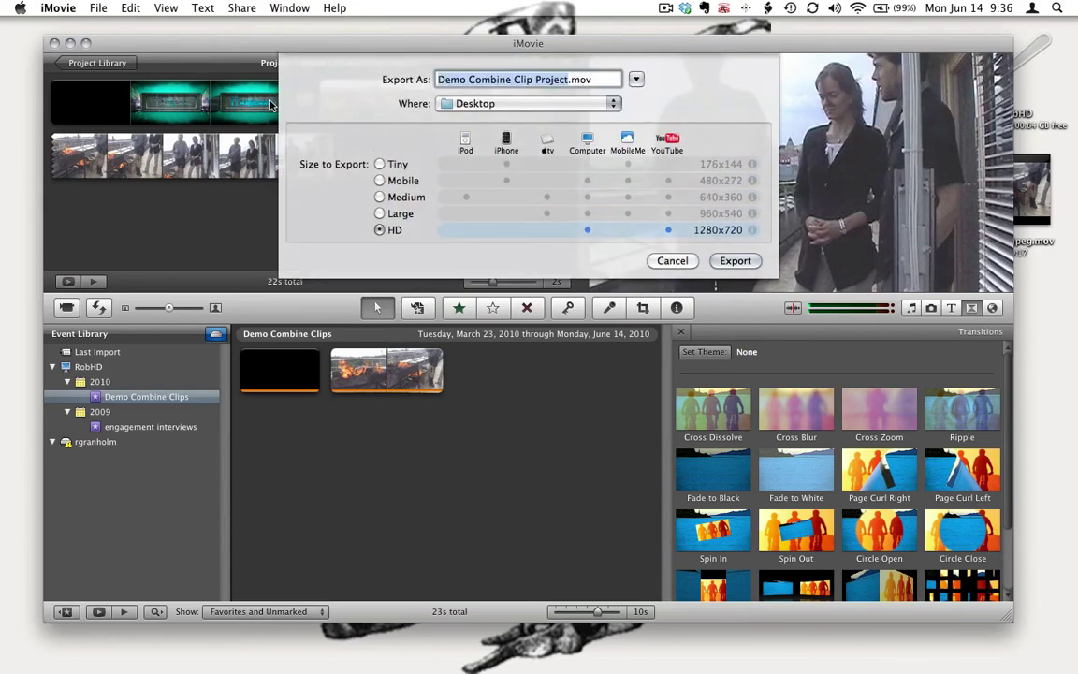
{"action": "left_click", "coordinate": [380, 215]}
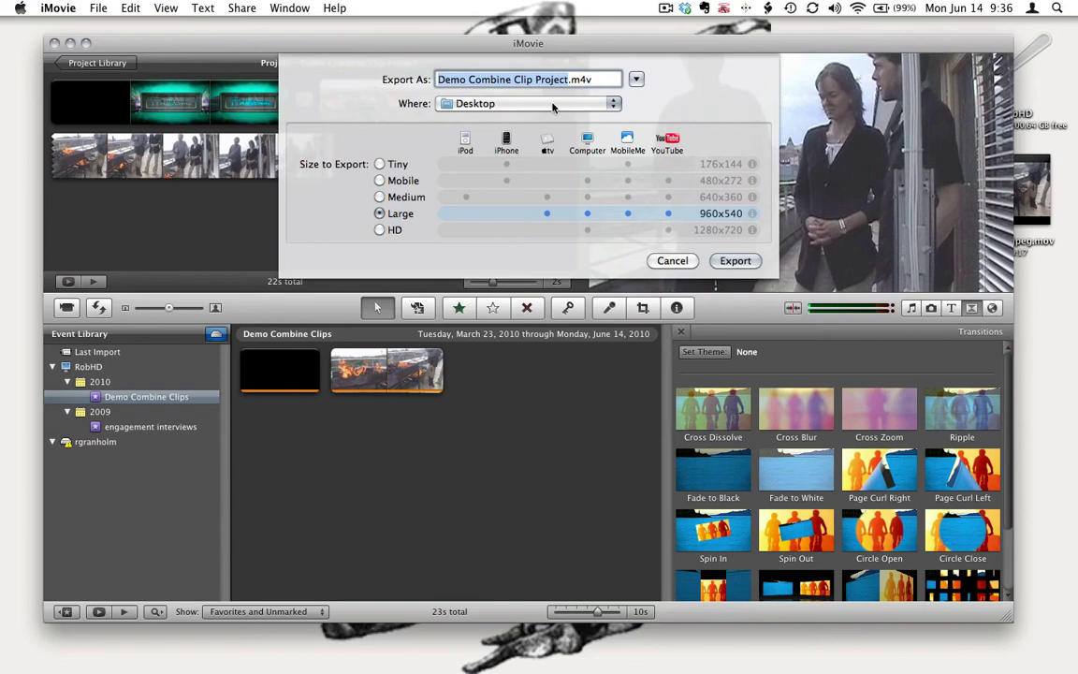
{"action": "left_click", "coordinate": [731, 264]}
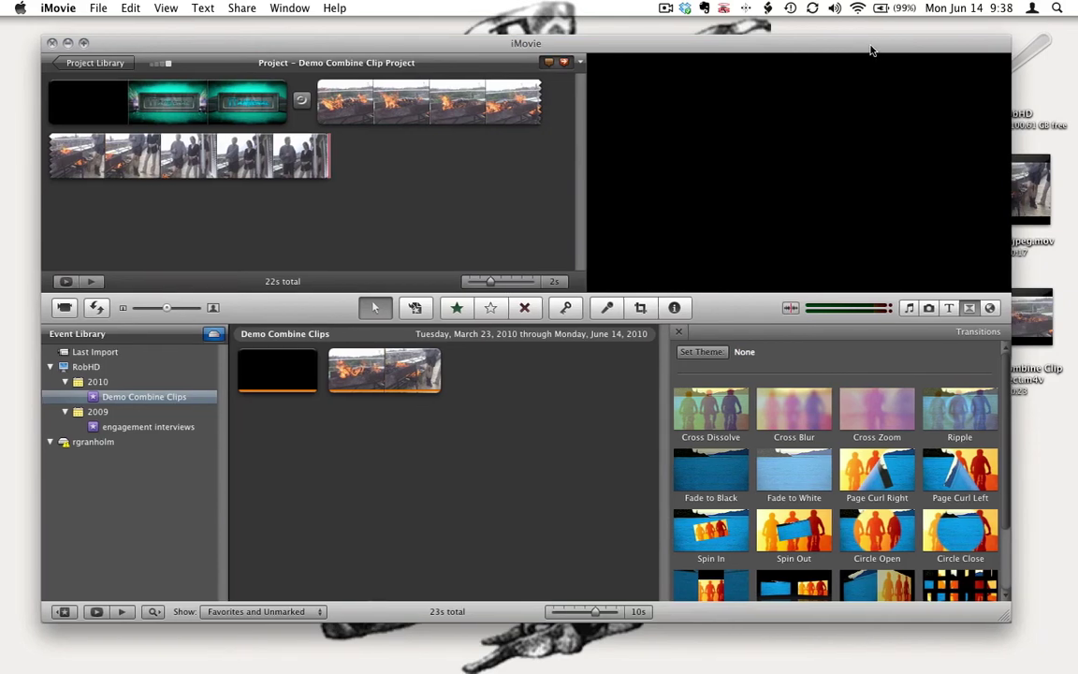
Open the exported Demo Combine Clip Project.m4v from the desktop in QuickTime Player
{"action": "left_click_drag", "start_coordinate": [875, 51], "coordinate": [758, 50]}
{"action": "left_click", "coordinate": [910, 205]}
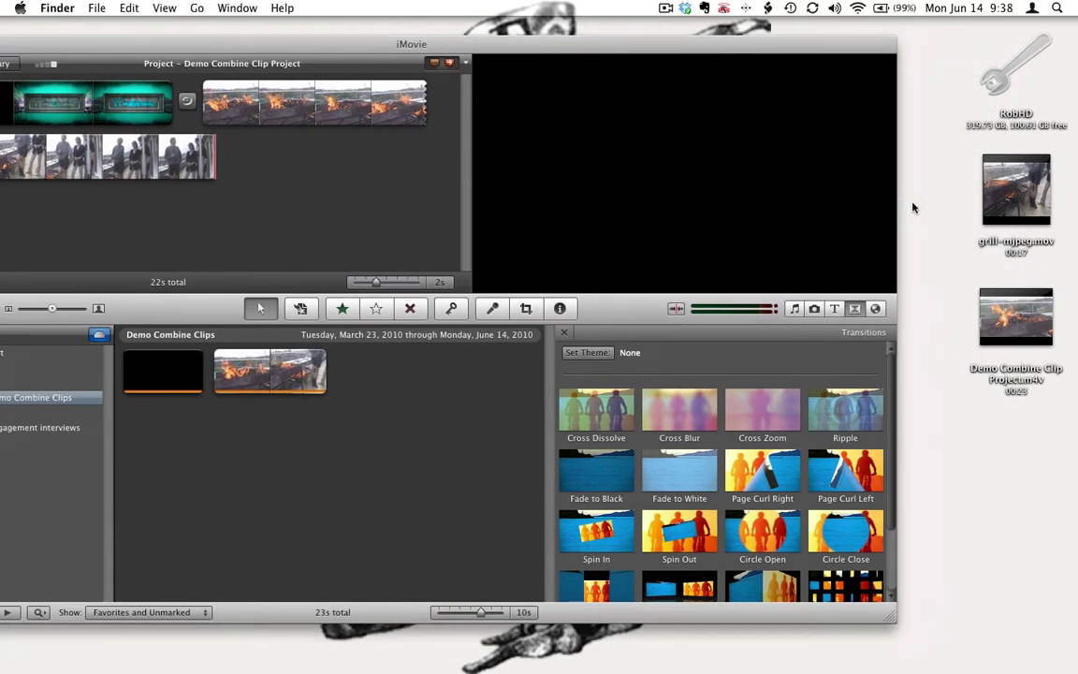
{"action": "left_click_drag", "start_coordinate": [1018, 323], "coordinate": [979, 412]}
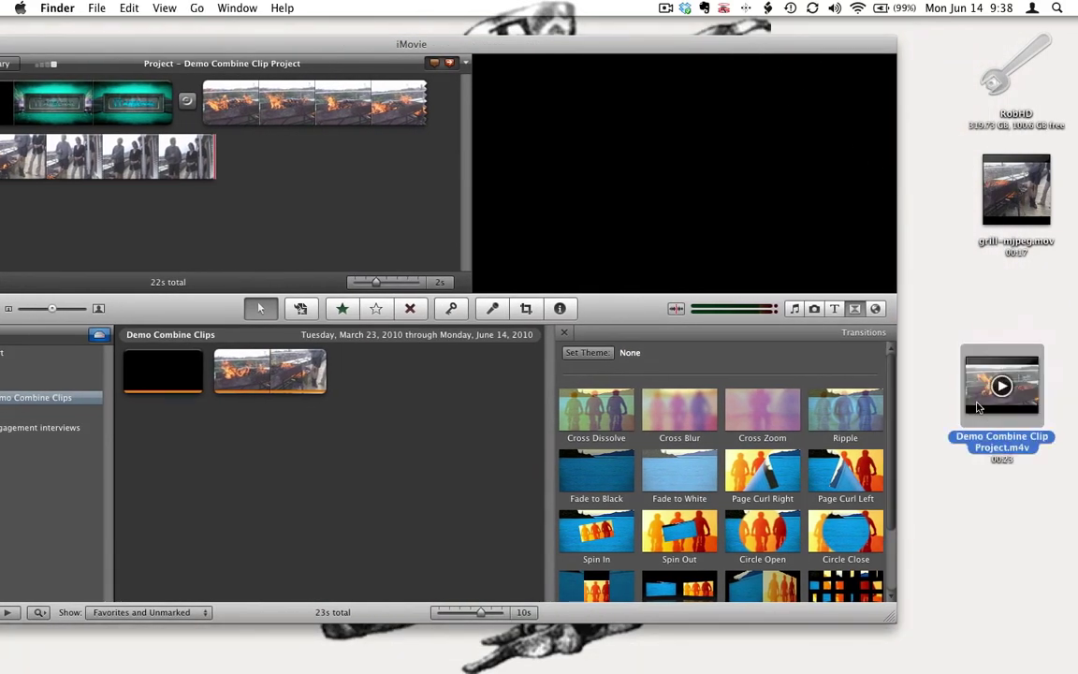
{"action": "right_click", "coordinate": [978, 408]}
{"action": "mouse_move", "coordinate": [816, 408]}
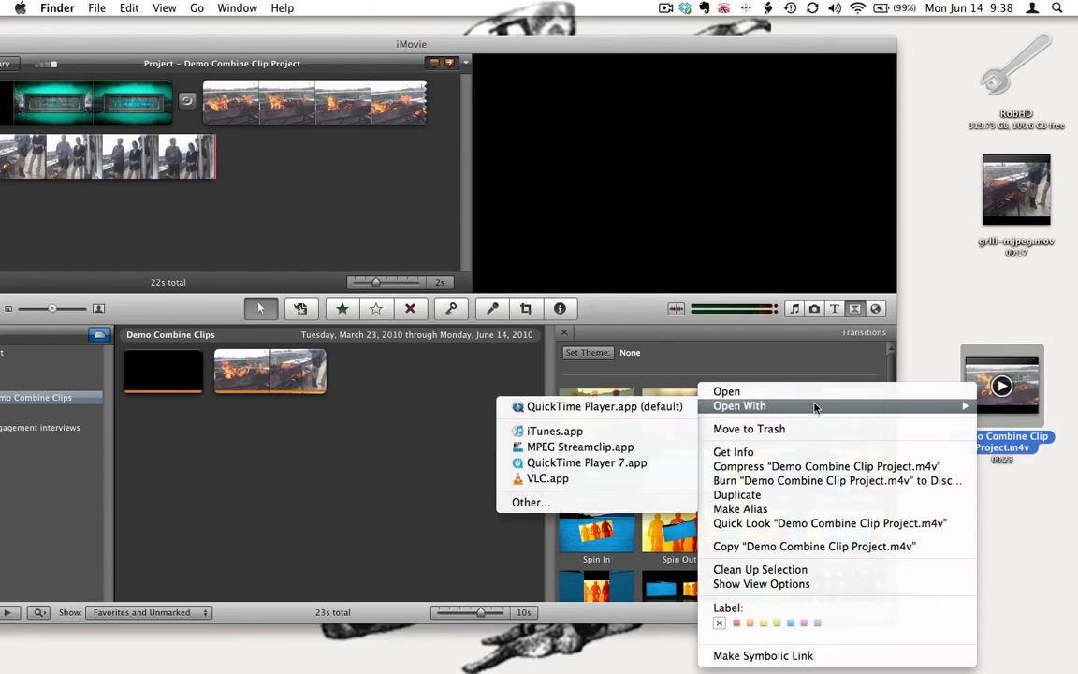
{"action": "left_click", "coordinate": [617, 408]}
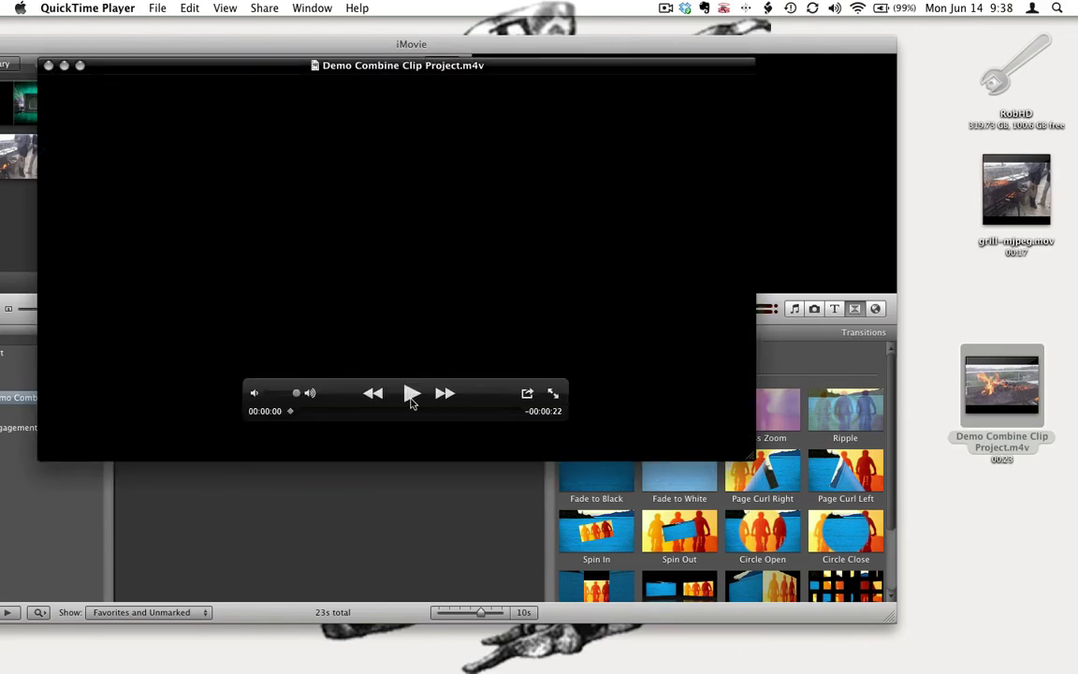
Play the exported movie, scrub into the fire footage, and pause at 7 seconds
{"action": "left_click", "coordinate": [410, 400]}
{"action": "key", "text": "XF86AudioRaiseVolume"}
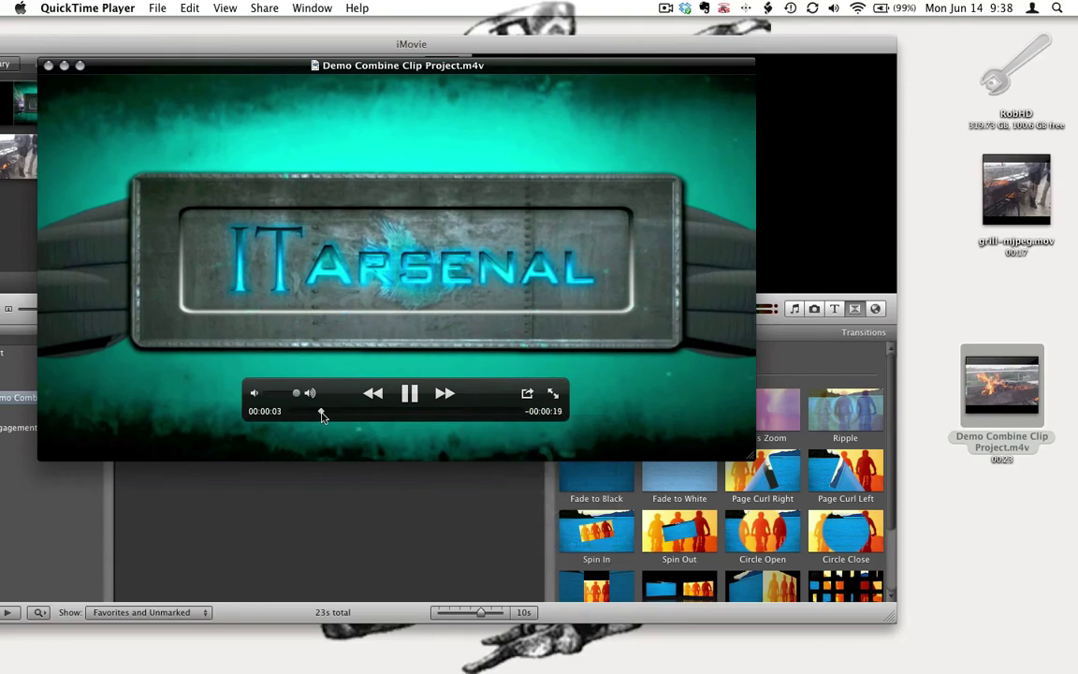
{"action": "mouse_move", "coordinate": [321, 417]}
{"action": "left_mouse_down"}
{"action": "mouse_move", "coordinate": [368, 415]}
{"action": "mouse_move", "coordinate": [336, 418]}
{"action": "left_mouse_up"}
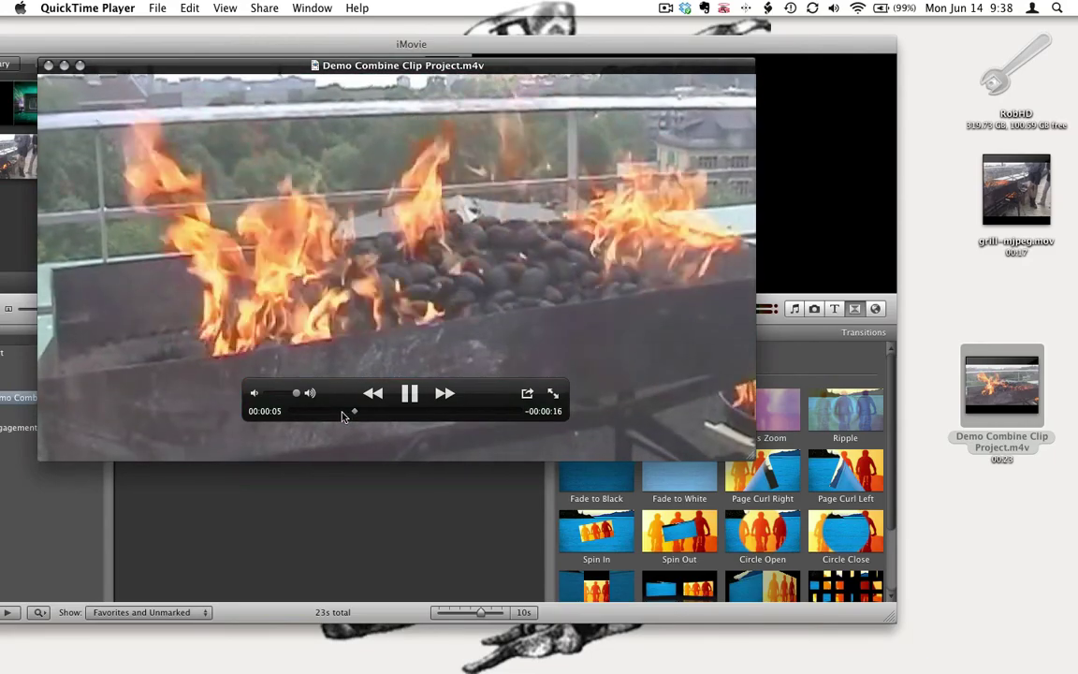
{"action": "left_click", "coordinate": [343, 414]}
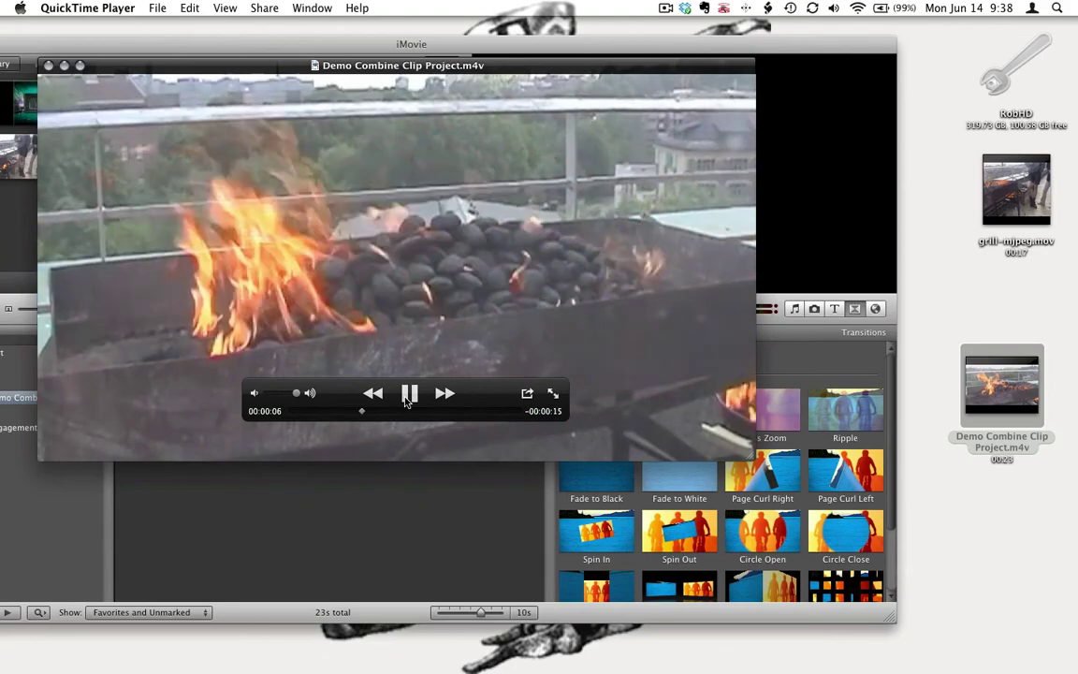
{"action": "left_click", "coordinate": [408, 397]}
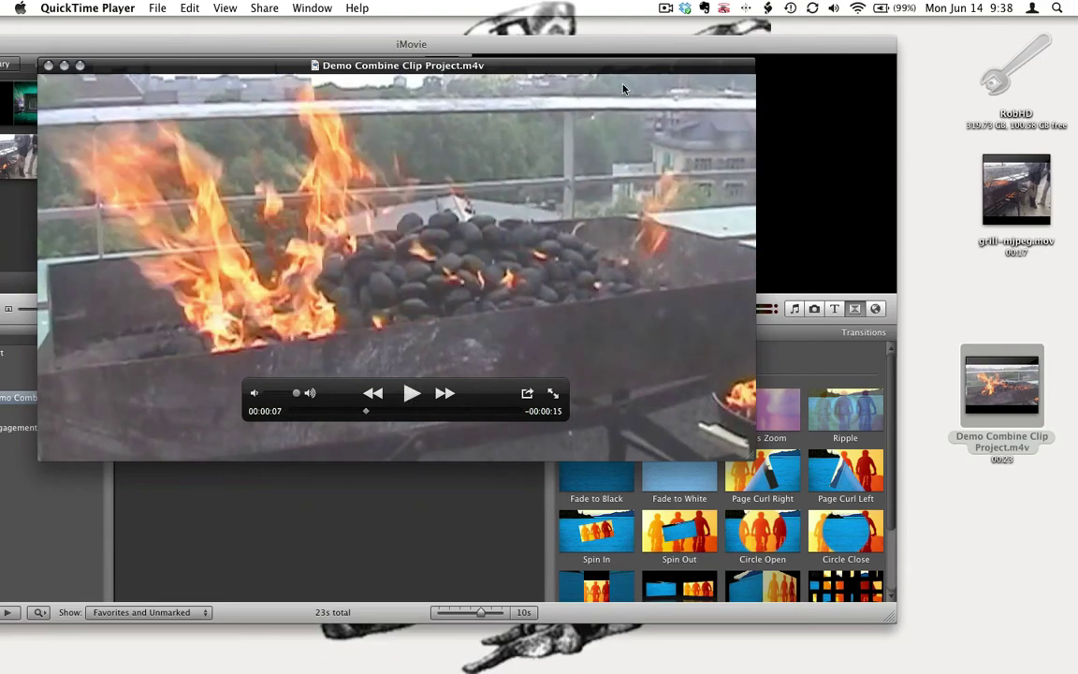